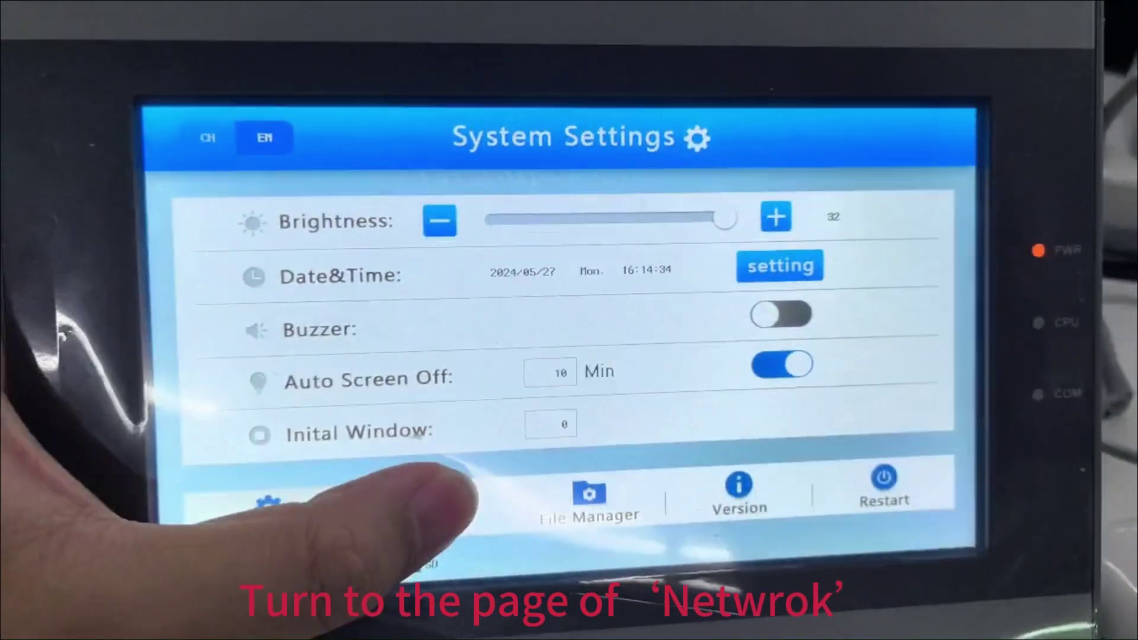
Show the HMI's Network page with its Ethernet 0 settings in System Settings.
click(475, 454)
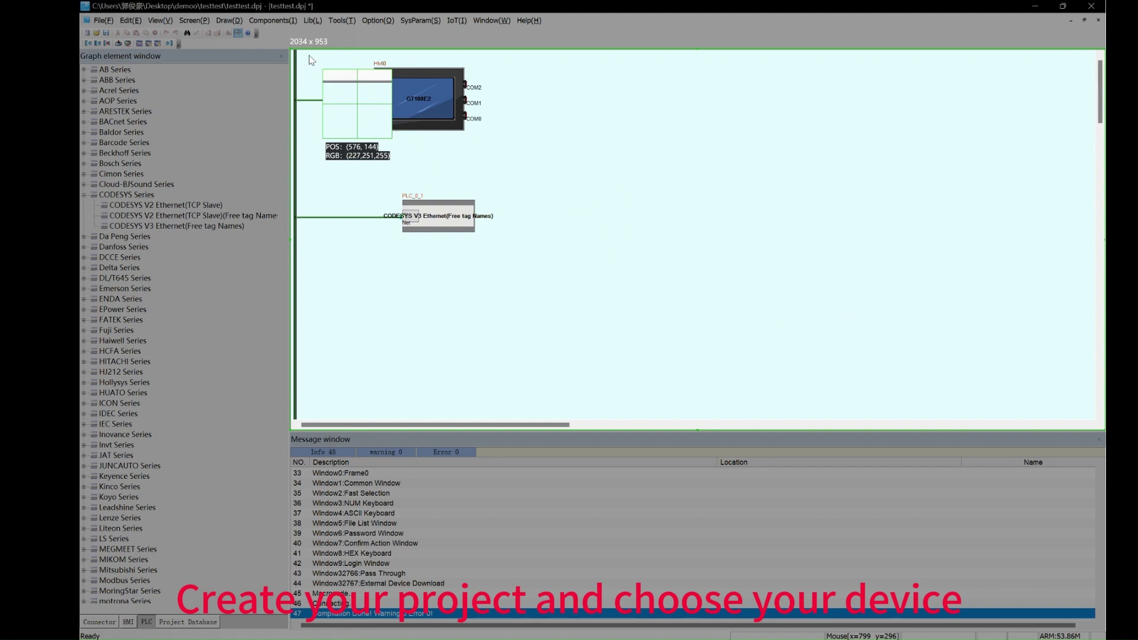
key(alt+a)
drag(308, 55, 80, 242)
click(102, 257)
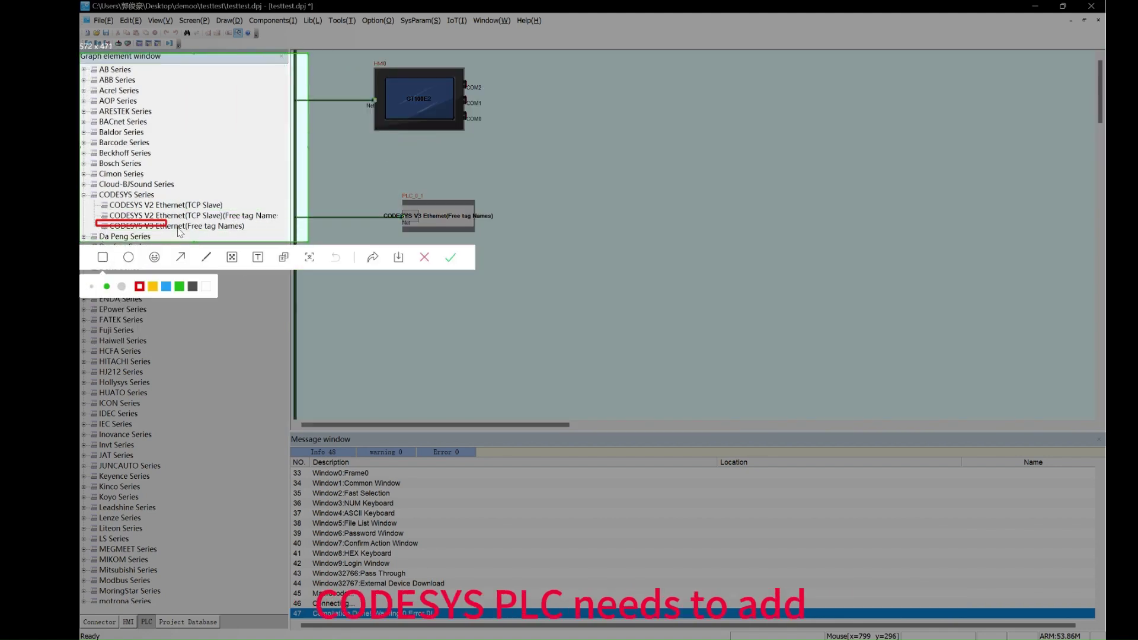
drag(180, 232, 255, 238)
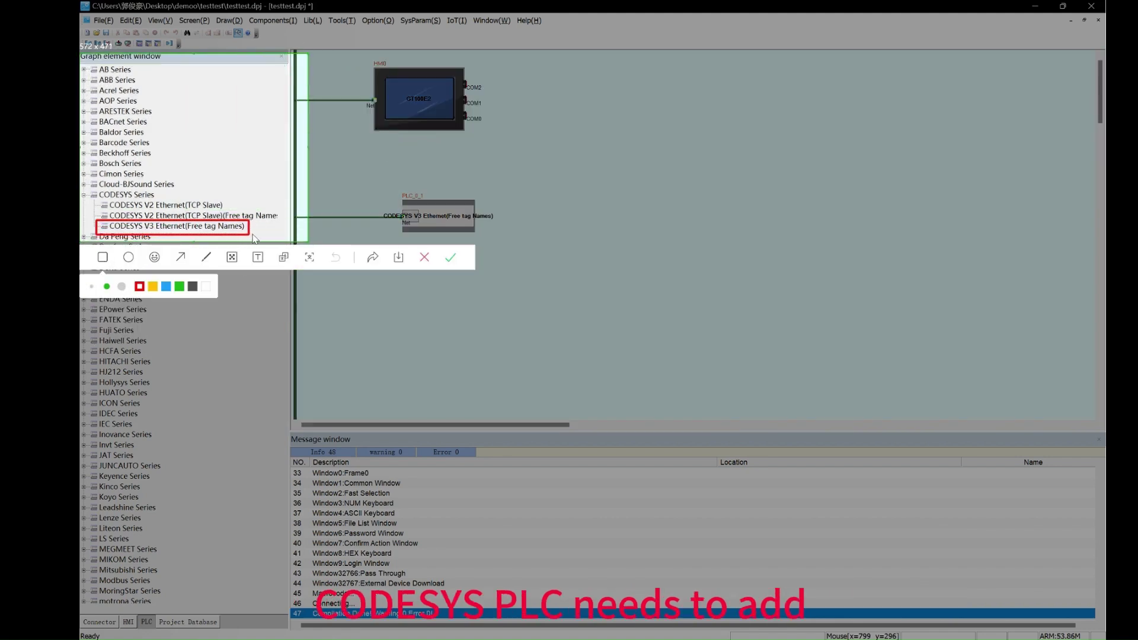
click(423, 257)
click(436, 110)
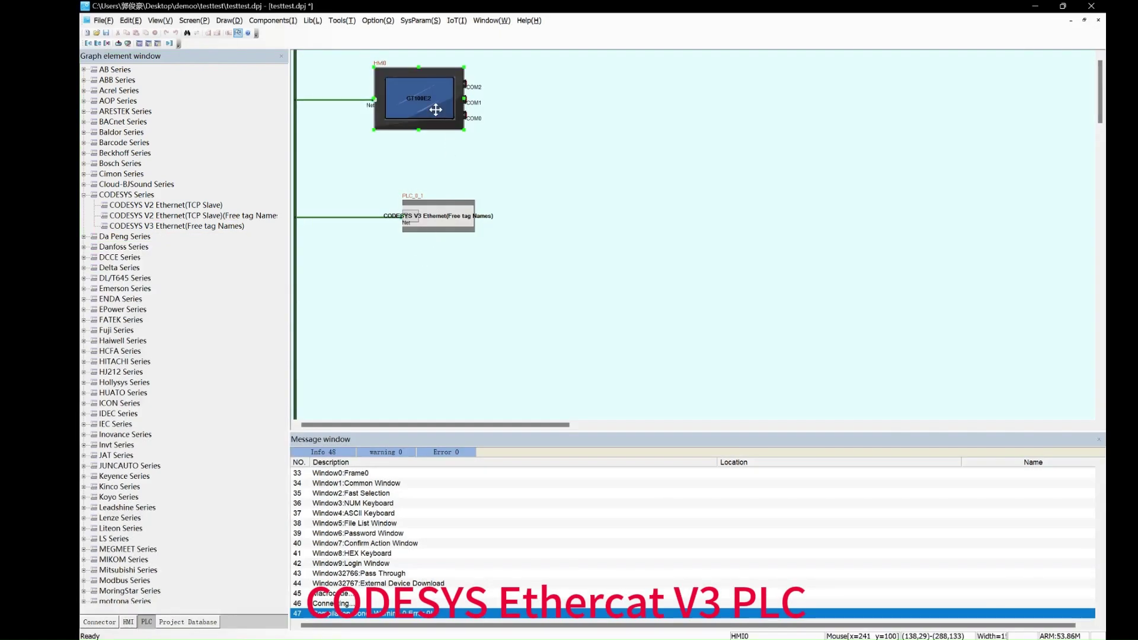
Open HMI0's Attribute dialog and capture it as a screenshot region.
right_click(435, 109)
click(483, 271)
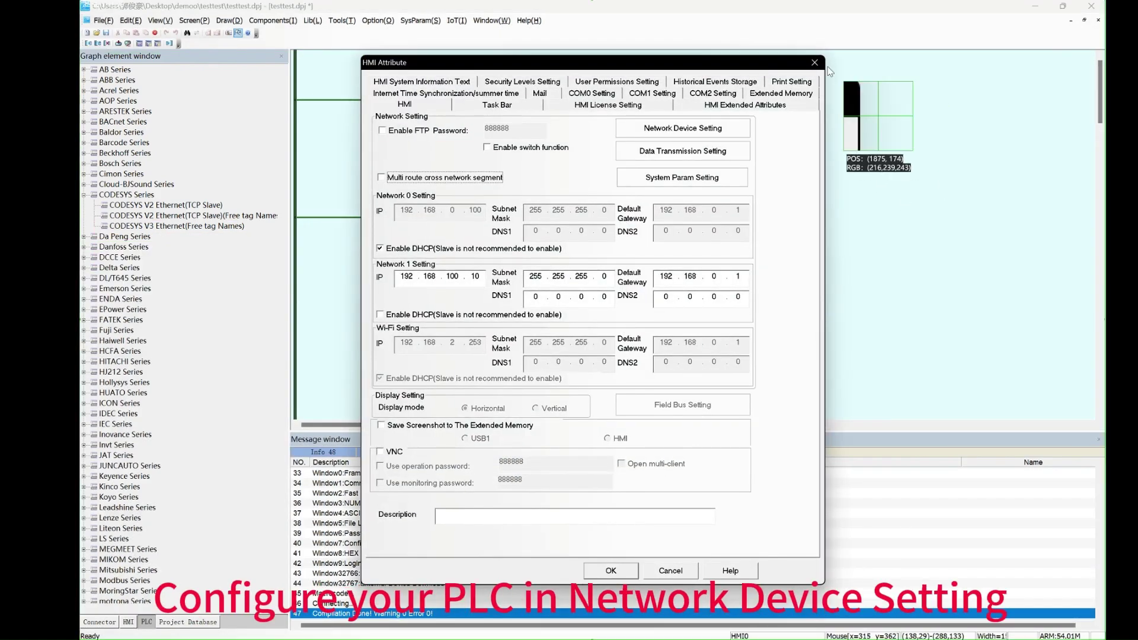
key(F1)
click(391, 548)
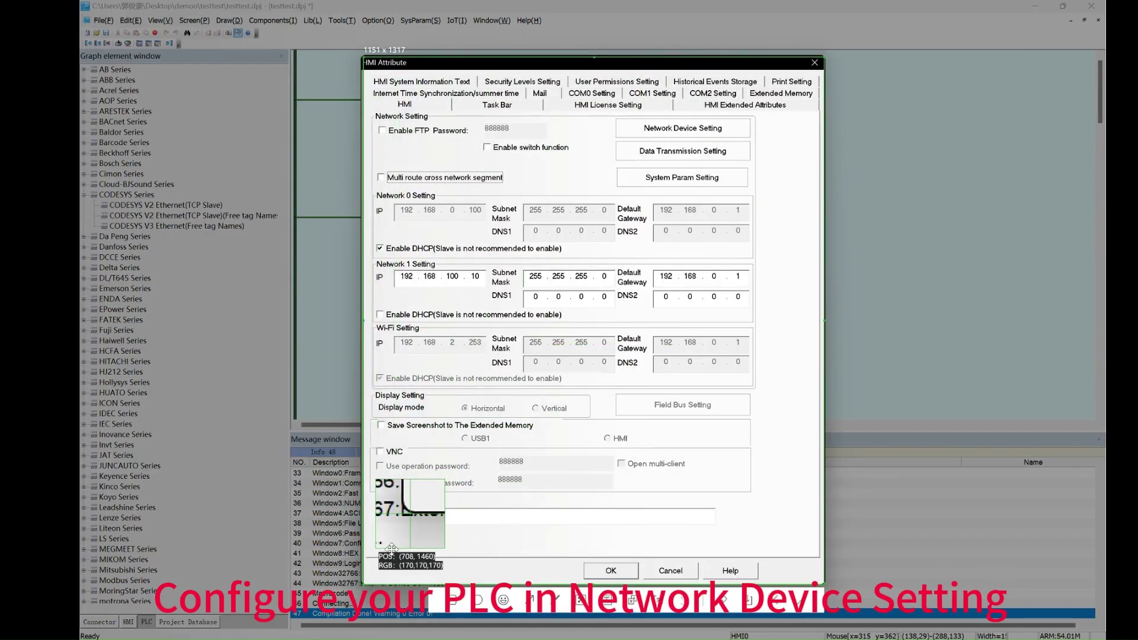
Box the network device settings and the Network 1 address 192.168.100.10 in red.
click(444, 601)
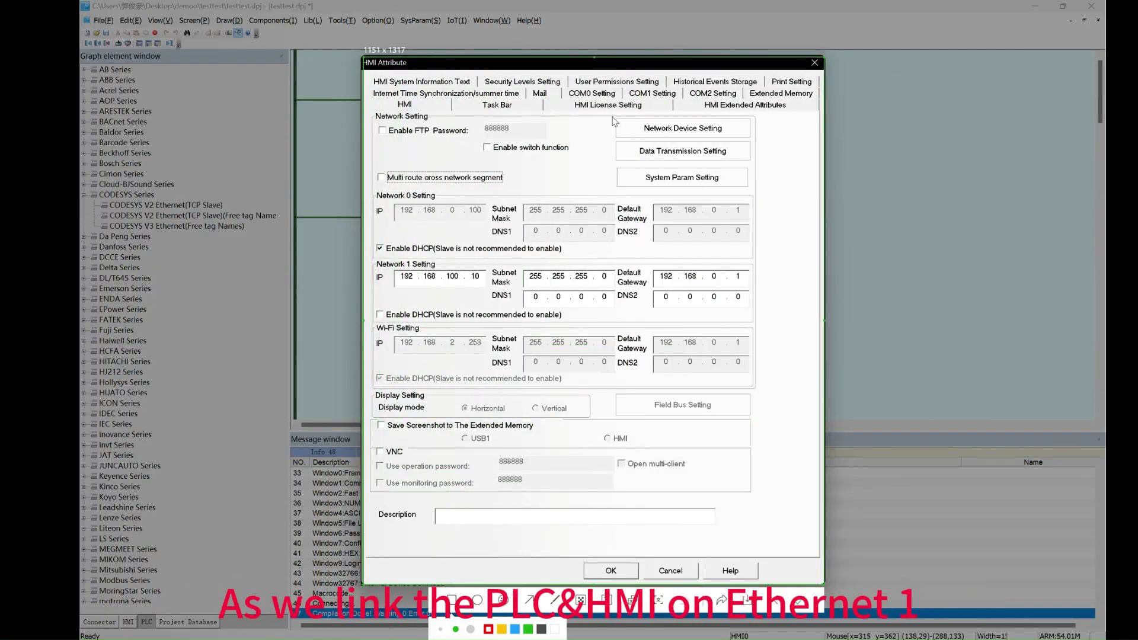
drag(612, 117, 751, 142)
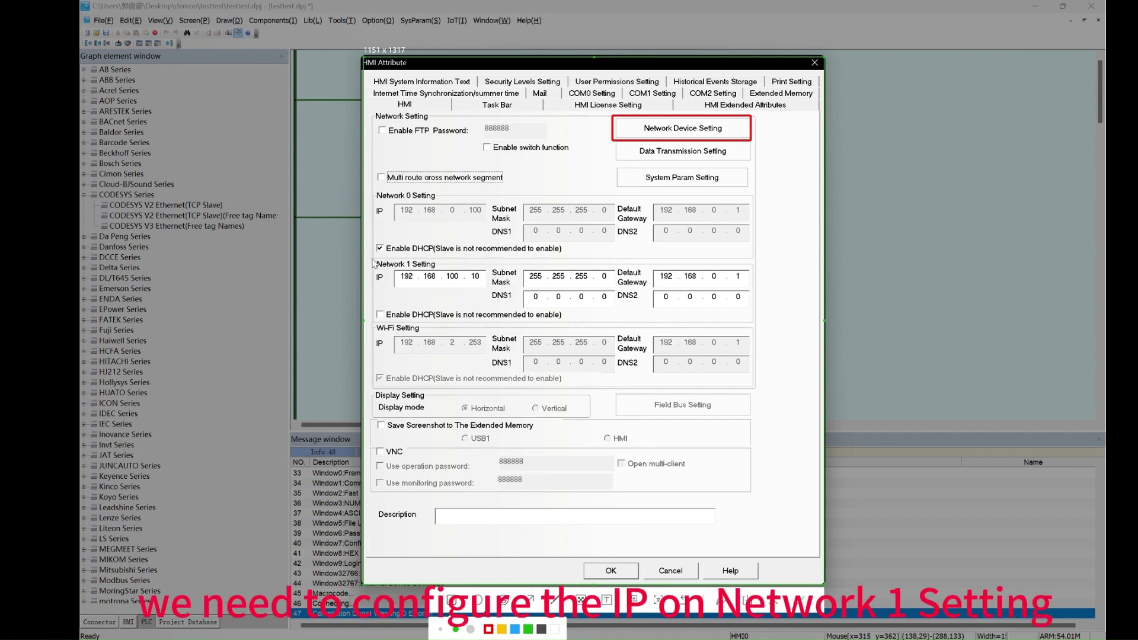
mouse_move(372, 259)
mouse_down()
mouse_move(469, 306)
mouse_move(757, 322)
mouse_up()
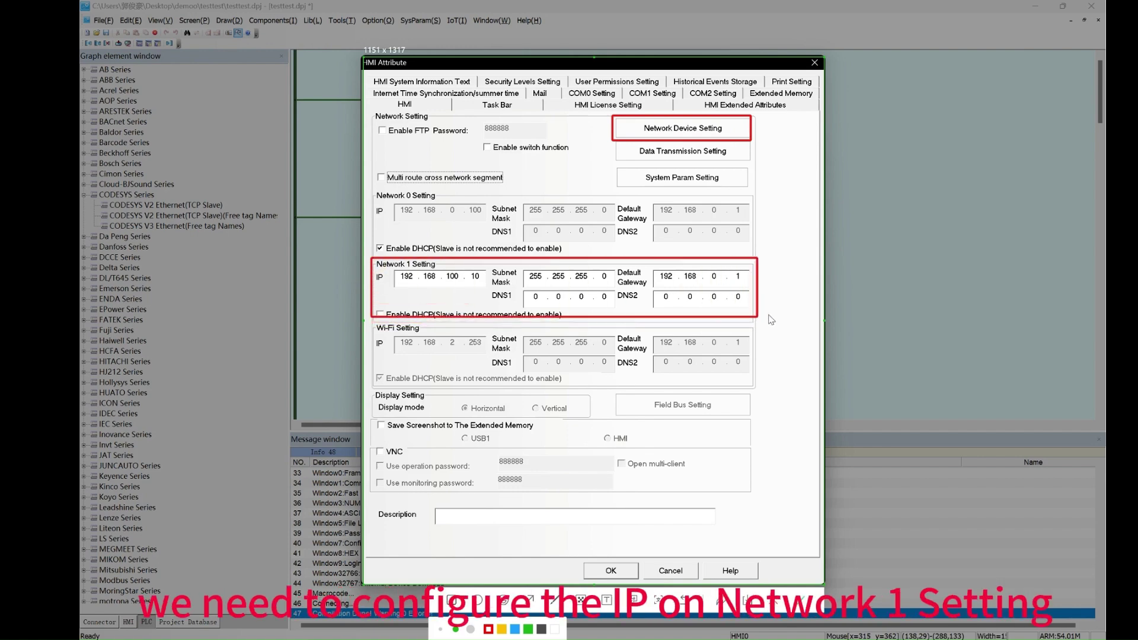
click(779, 603)
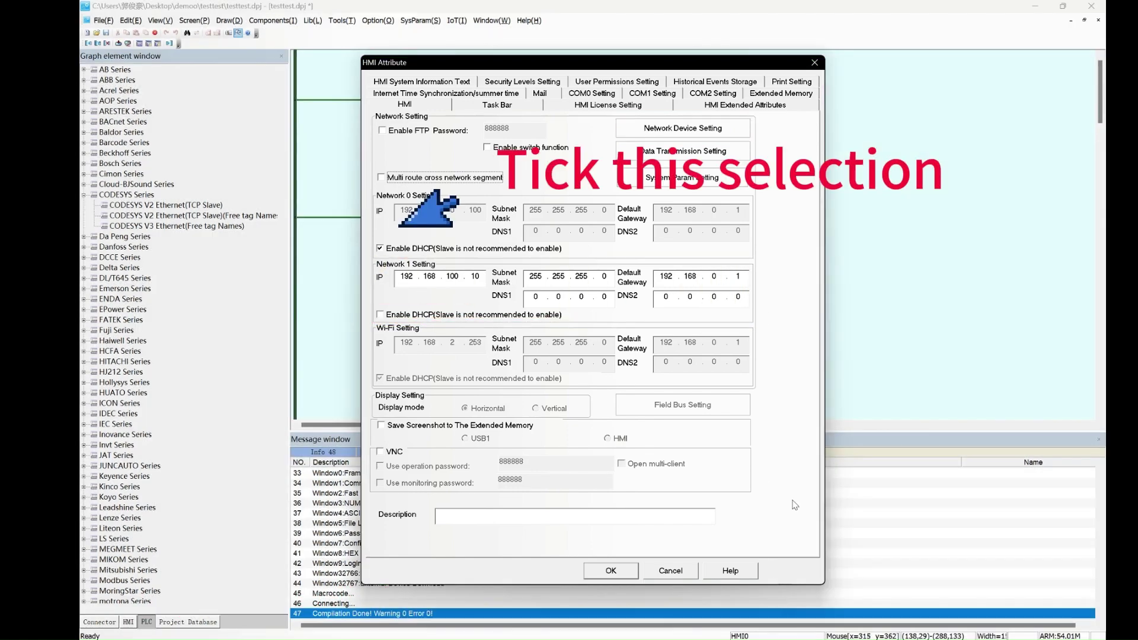
Open the network device list and mark PLC_0_1 (192.168.100.250) and HMI0 (192.168.100.10) in red.
click(711, 134)
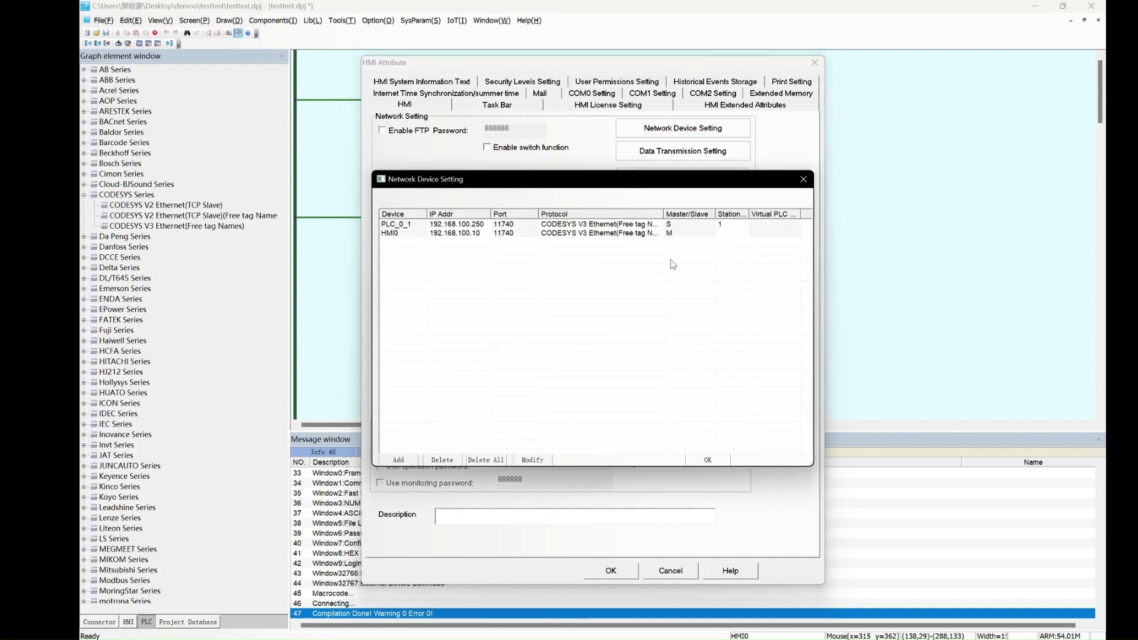
key(F1)
drag(372, 203, 792, 250)
click(420, 267)
mouse_move(377, 208)
mouse_down()
mouse_move(664, 243)
mouse_move(778, 241)
mouse_up()
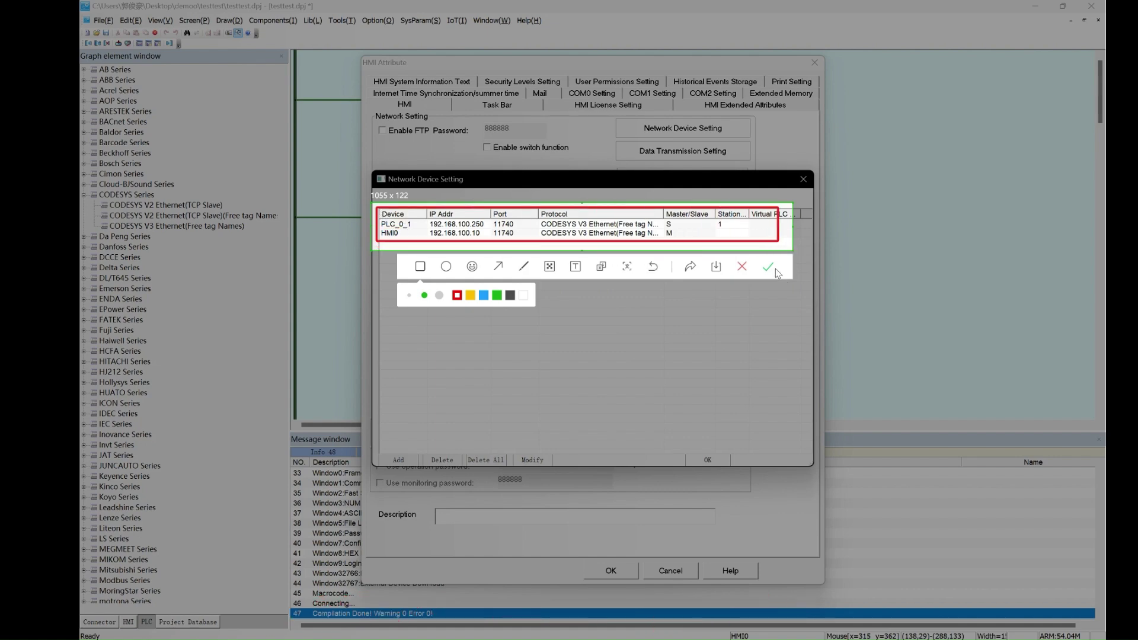
click(741, 266)
Confirm both dialogs, then use Tools > Download to save, build and open KHDownload.
click(708, 455)
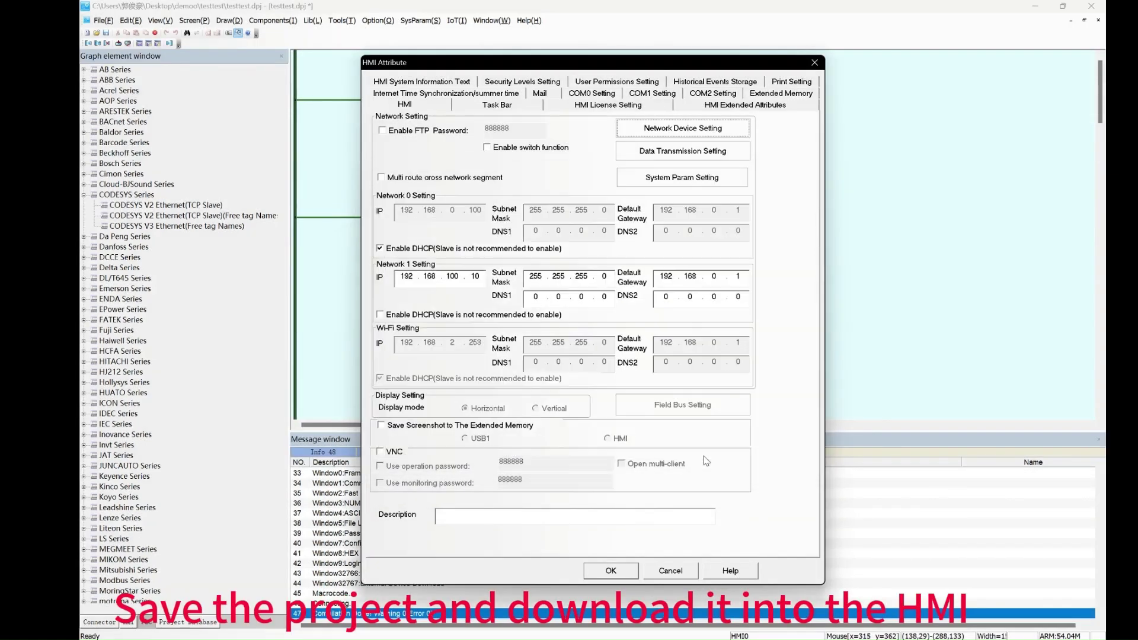
click(611, 570)
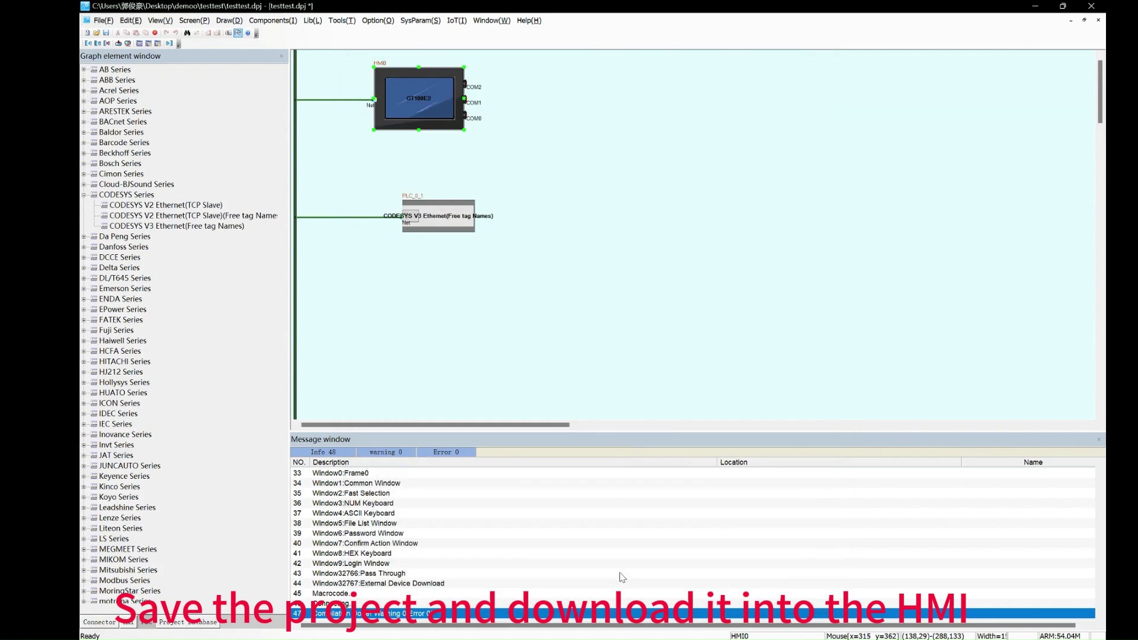
click(341, 21)
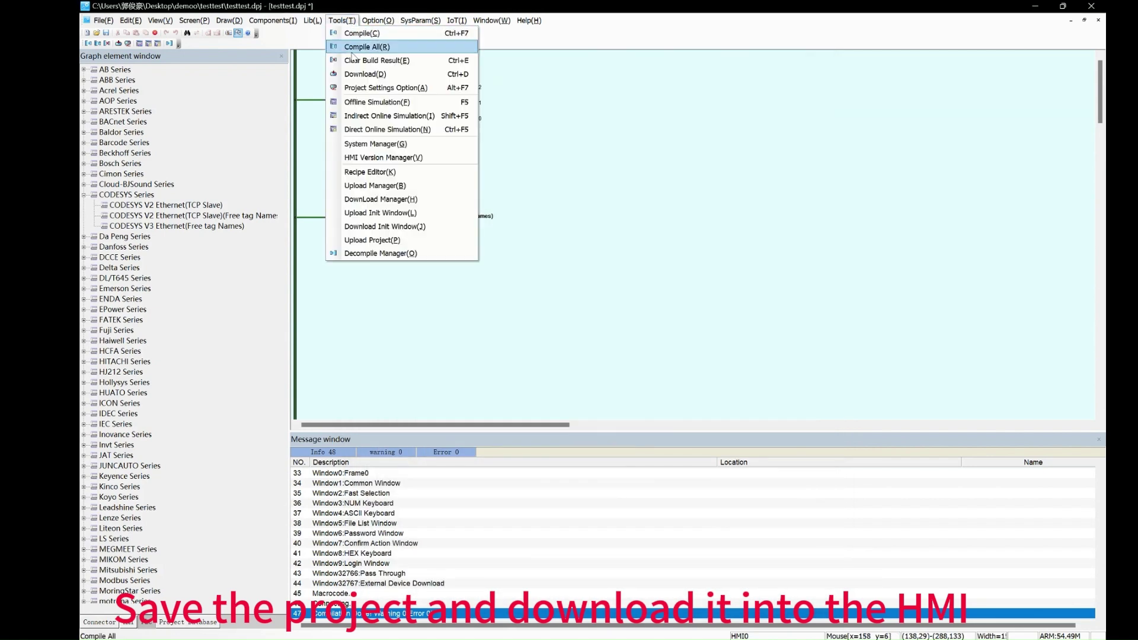
click(381, 78)
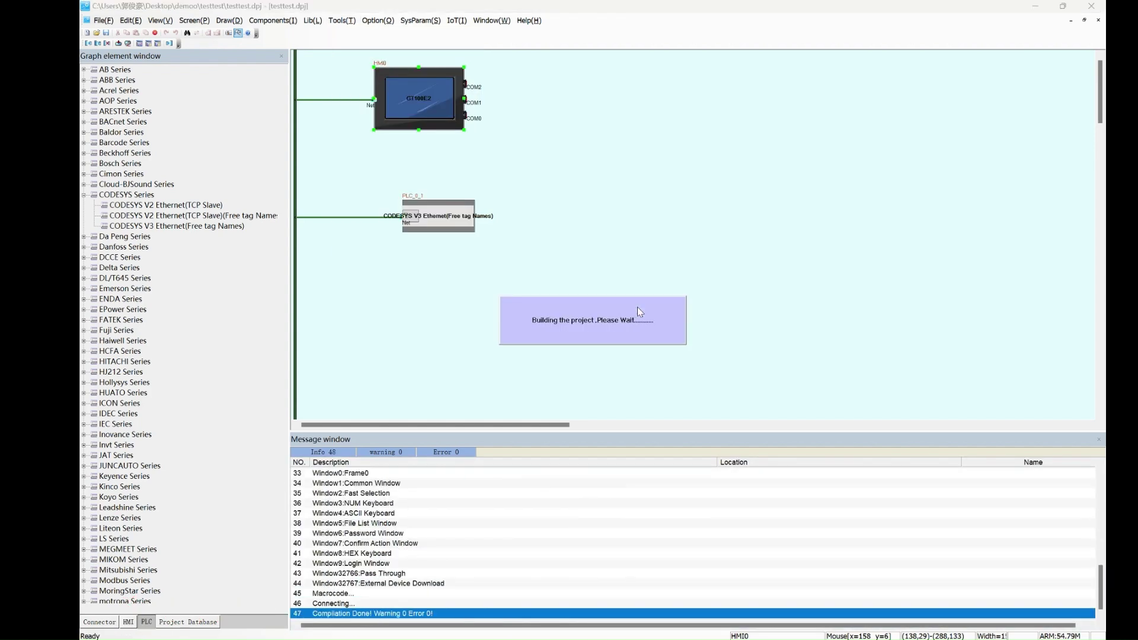
Capture the KHDownload window and mark its Download button with a red box.
key(F1)
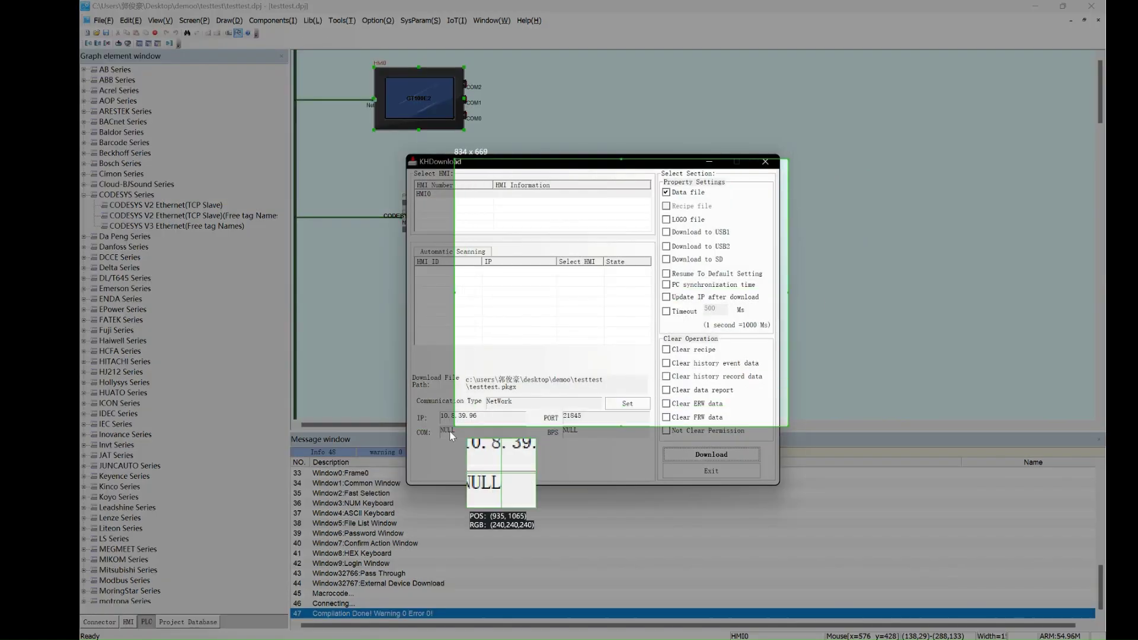
drag(400, 486, 399, 484)
click(415, 496)
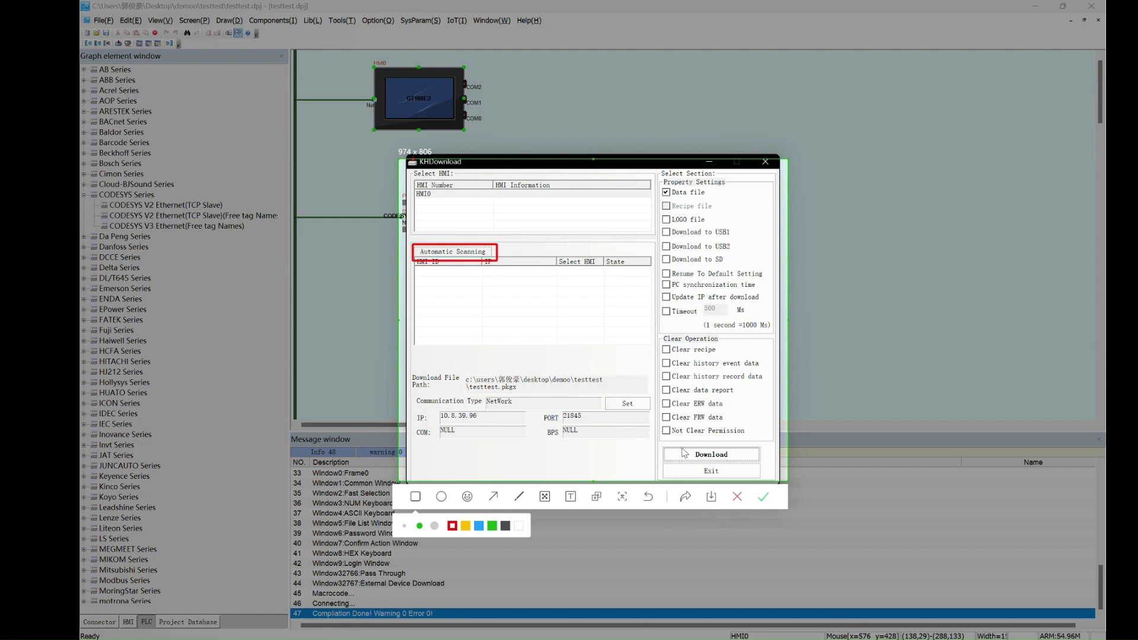
click(415, 498)
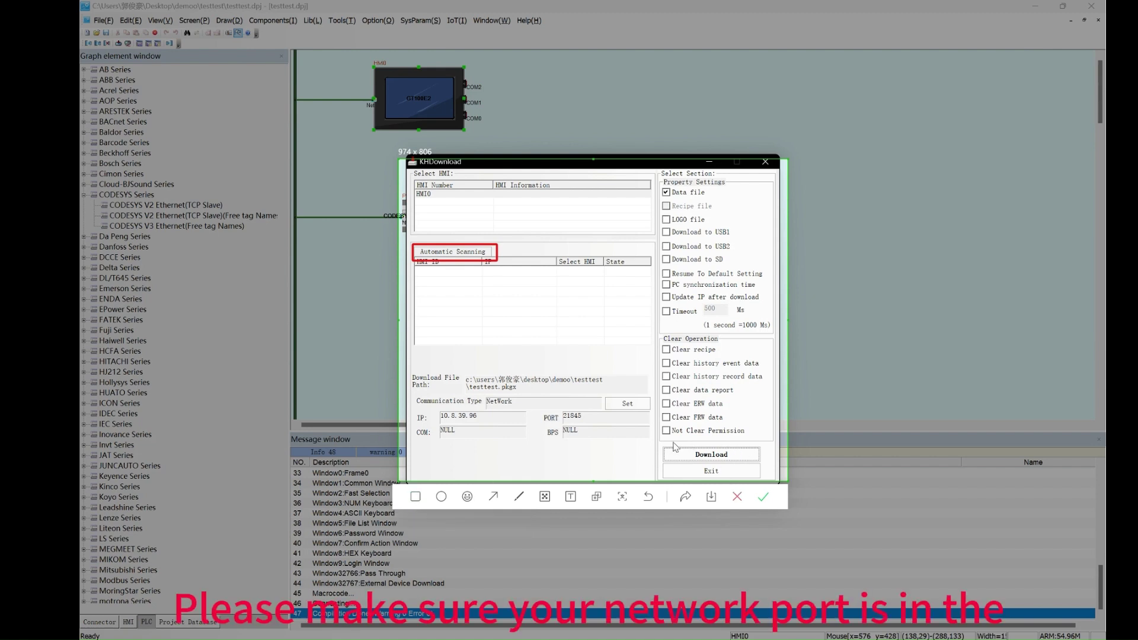
click(417, 497)
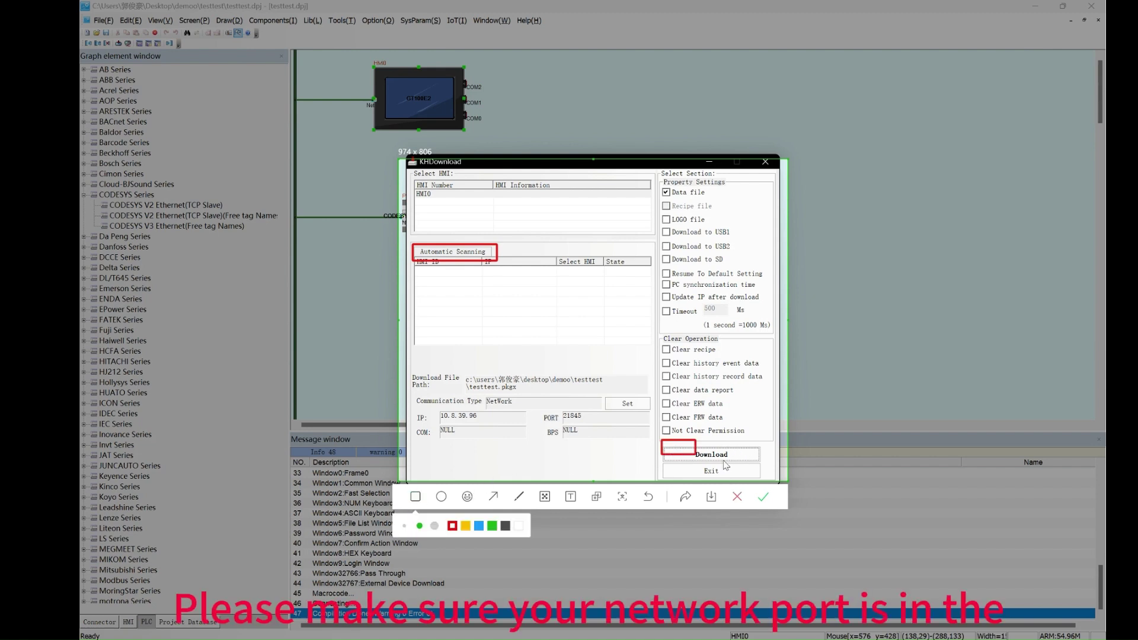
drag(726, 465, 761, 465)
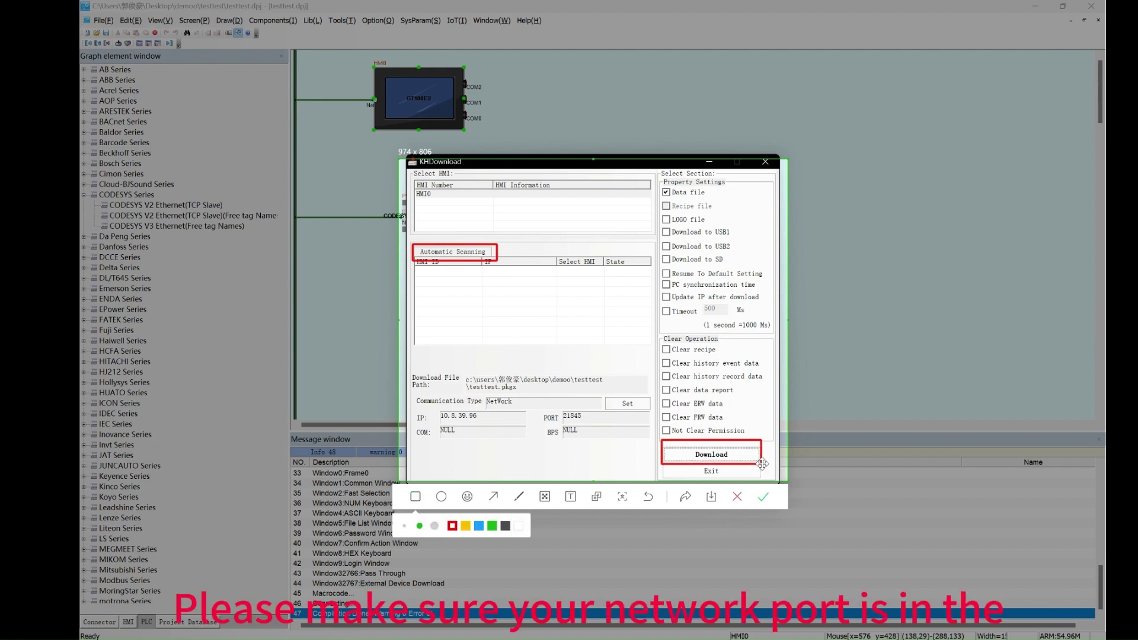
click(737, 496)
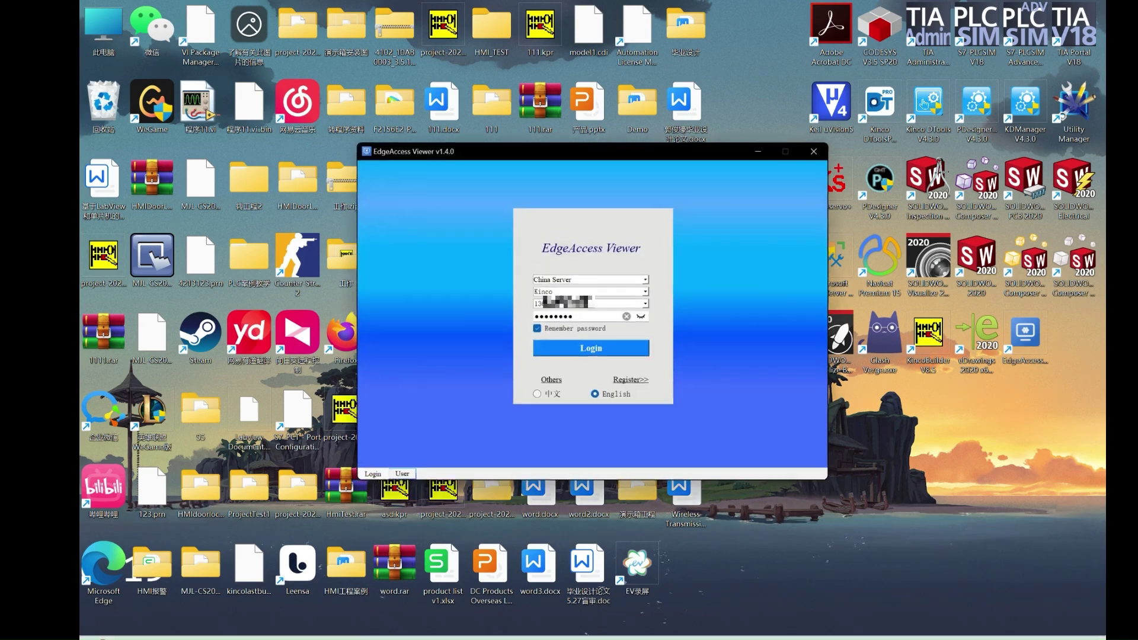
Log in to EdgeAccess Viewer and capture the window showing Connected.
click(607, 350)
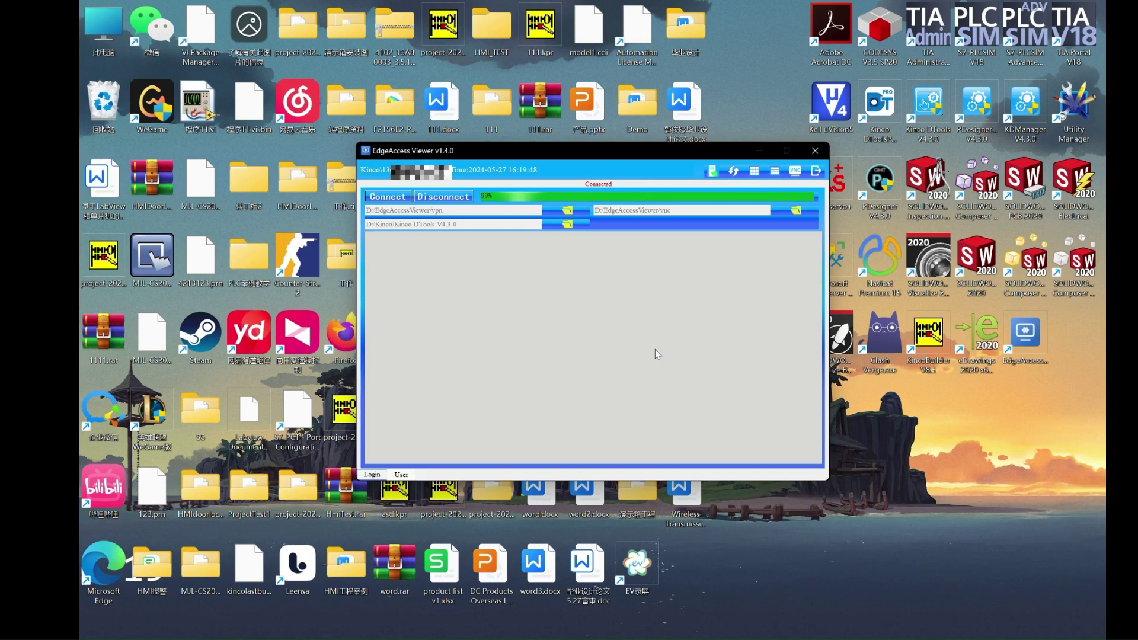
key(F1)
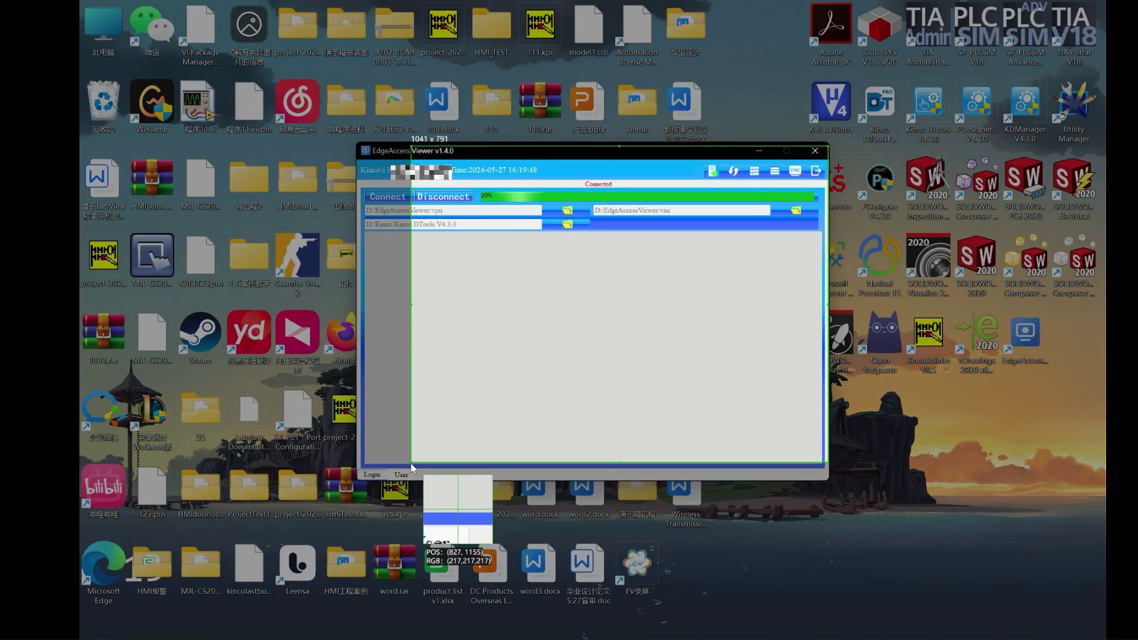
click(402, 468)
click(455, 490)
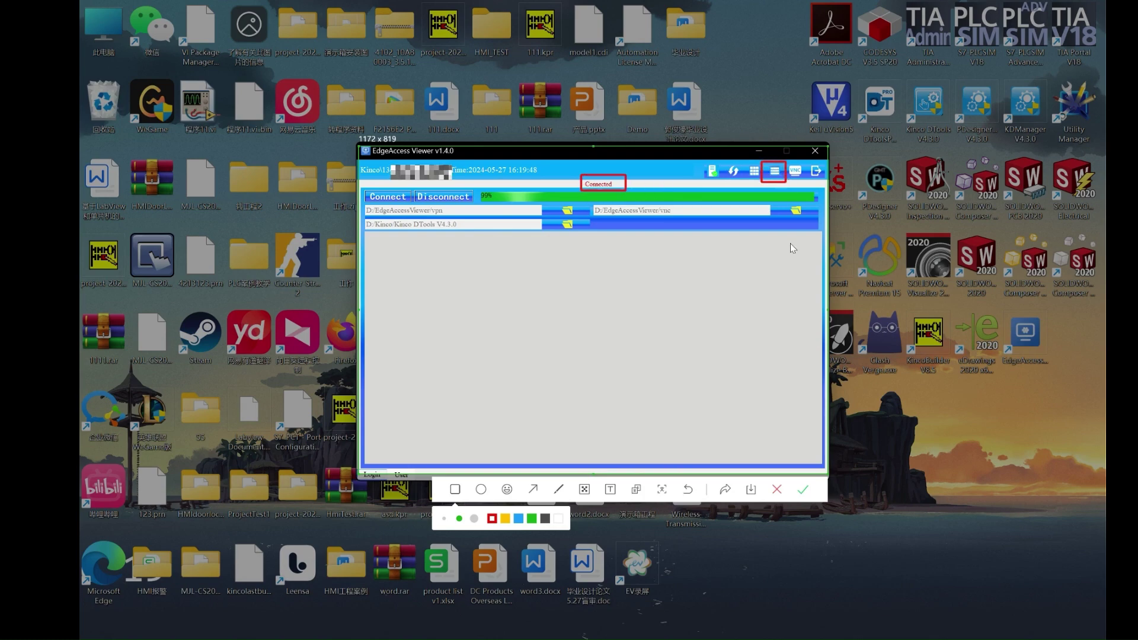
Switch to the device list with GT070E2 Online at 10.8.39.96 and capture it.
click(802, 489)
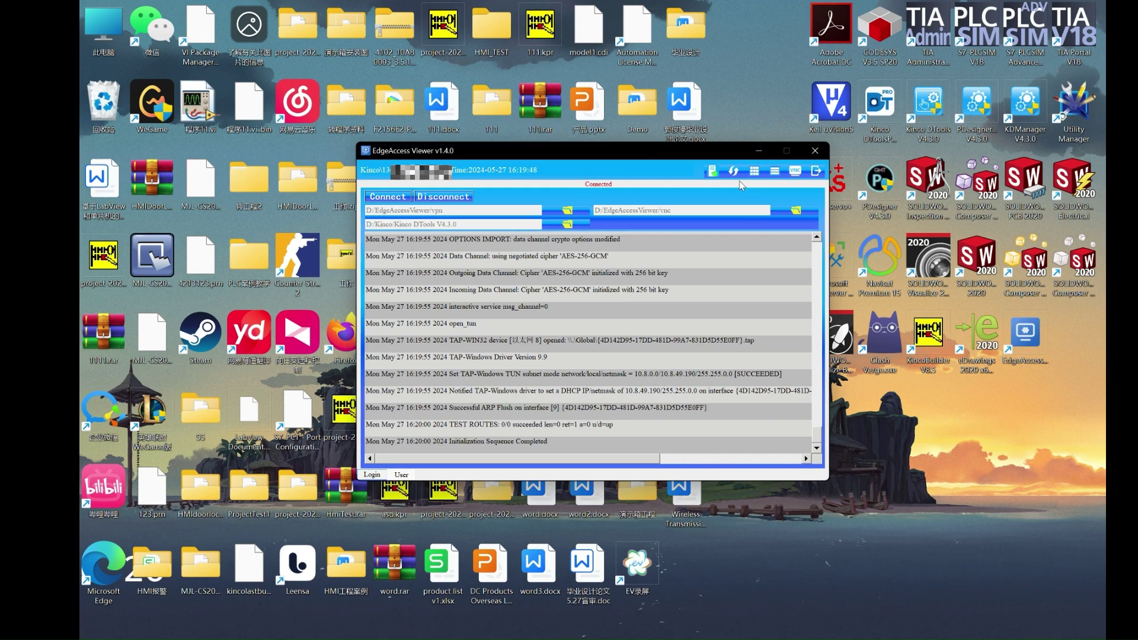
click(775, 173)
key(alt+a)
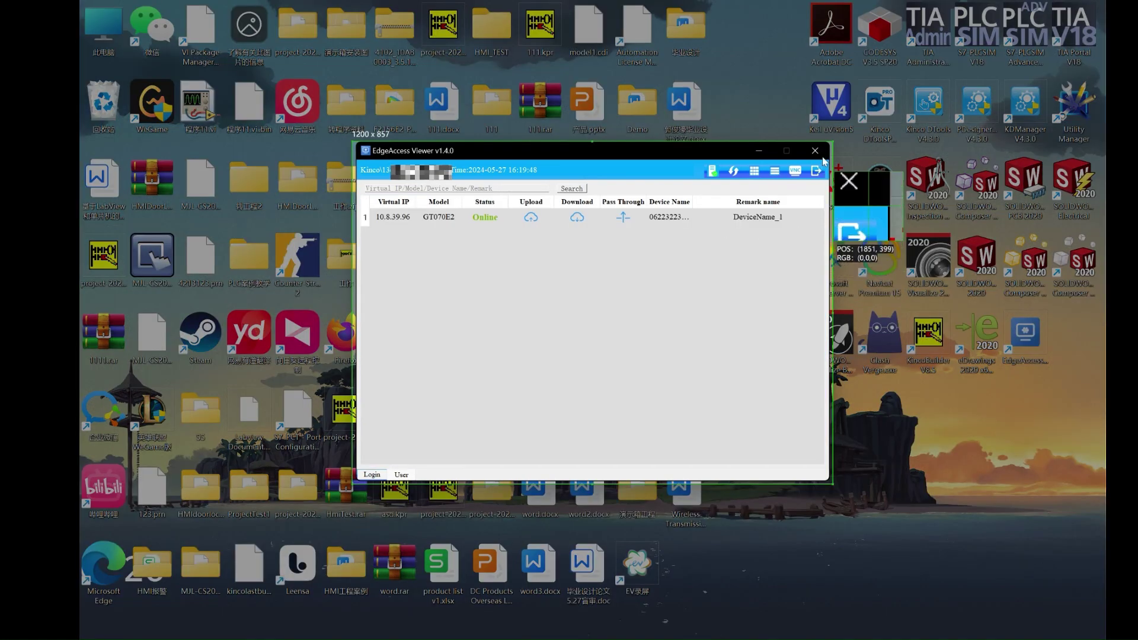
mouse_move(822, 143)
mouse_down()
mouse_move(485, 274)
mouse_move(357, 239)
mouse_up()
click(450, 258)
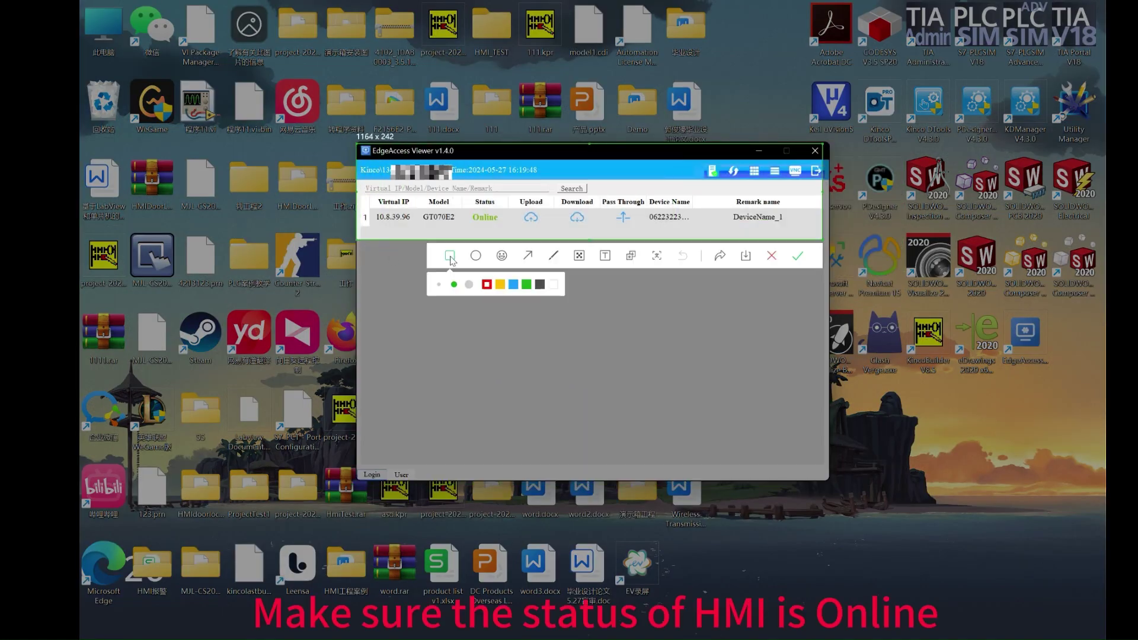
Open GT070E2 pass-through in KDManager and outline IP 10.8.39.96 and LANIP 192.168.100.40.
click(772, 256)
click(623, 218)
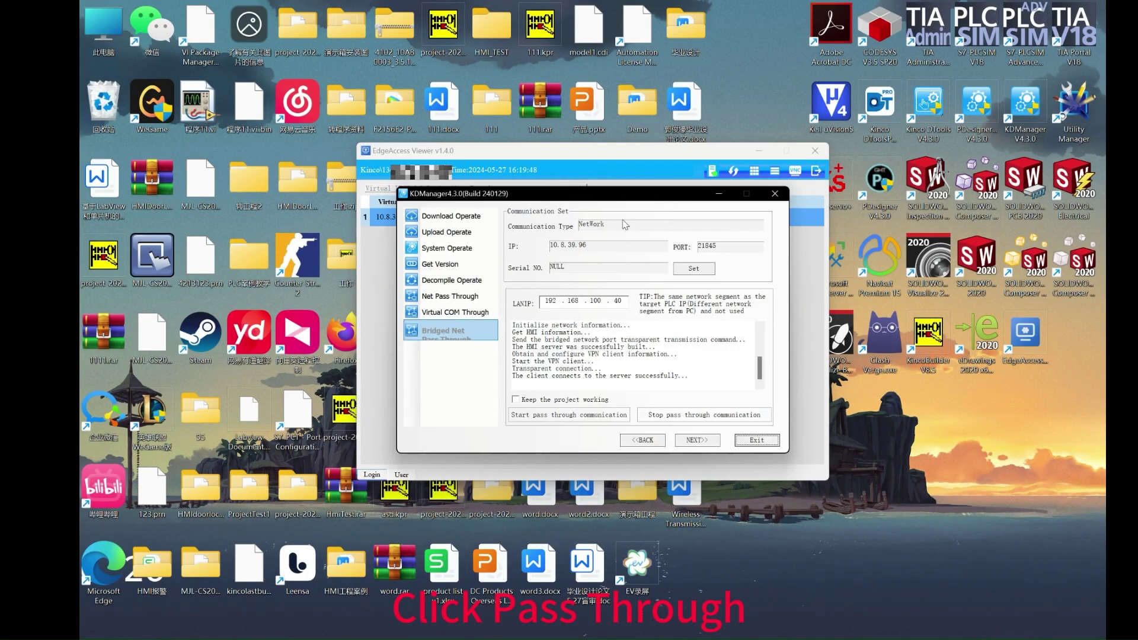
key(F1)
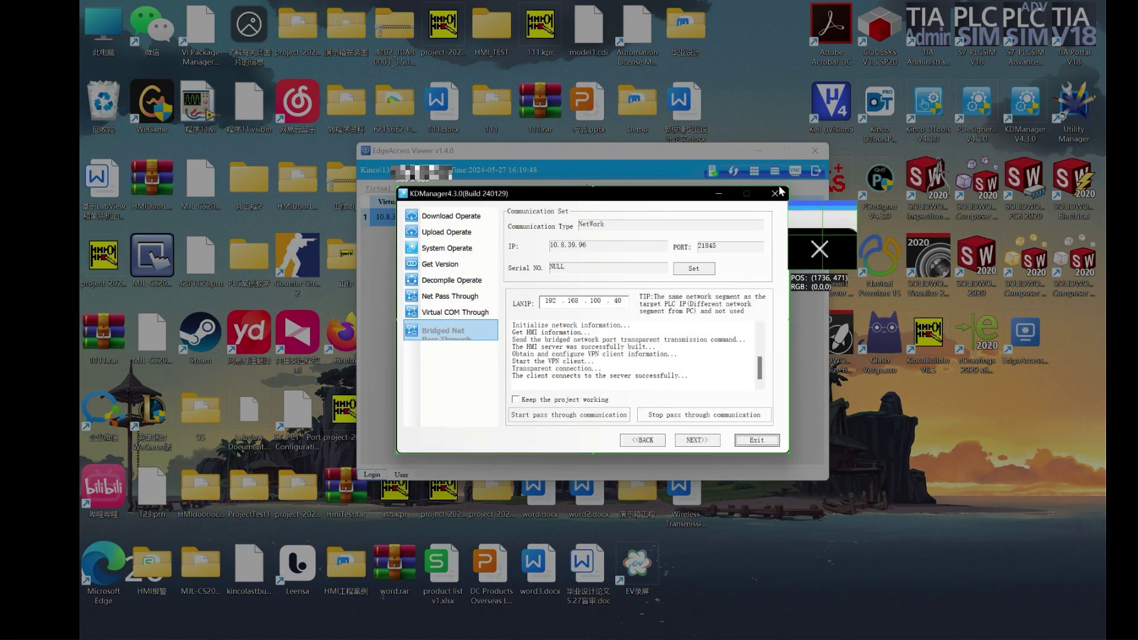
click(530, 356)
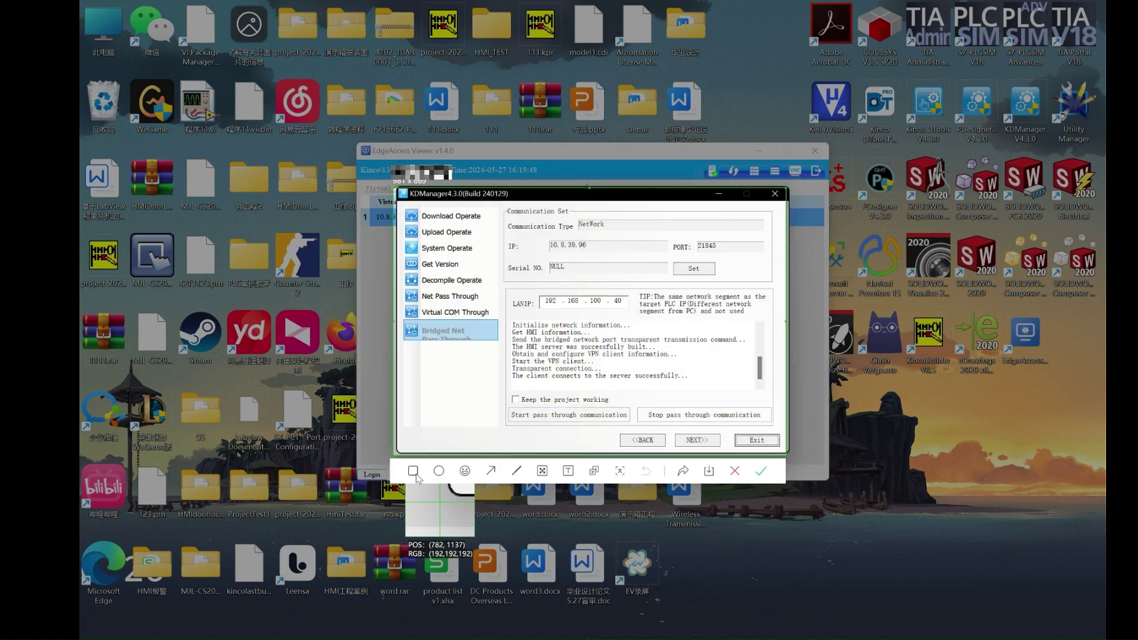
drag(522, 234, 643, 255)
drag(521, 288, 636, 316)
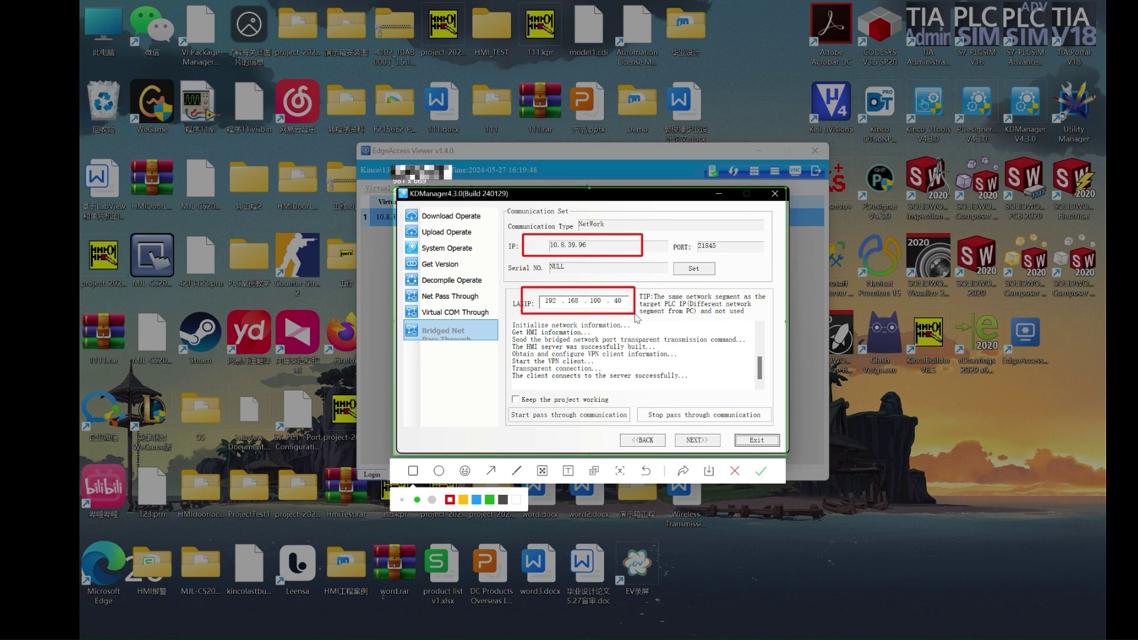
click(733, 469)
Place both windows side by side and mark the matching virtual IP 10.8.39.96 in each.
drag(640, 200, 715, 202)
key(F1)
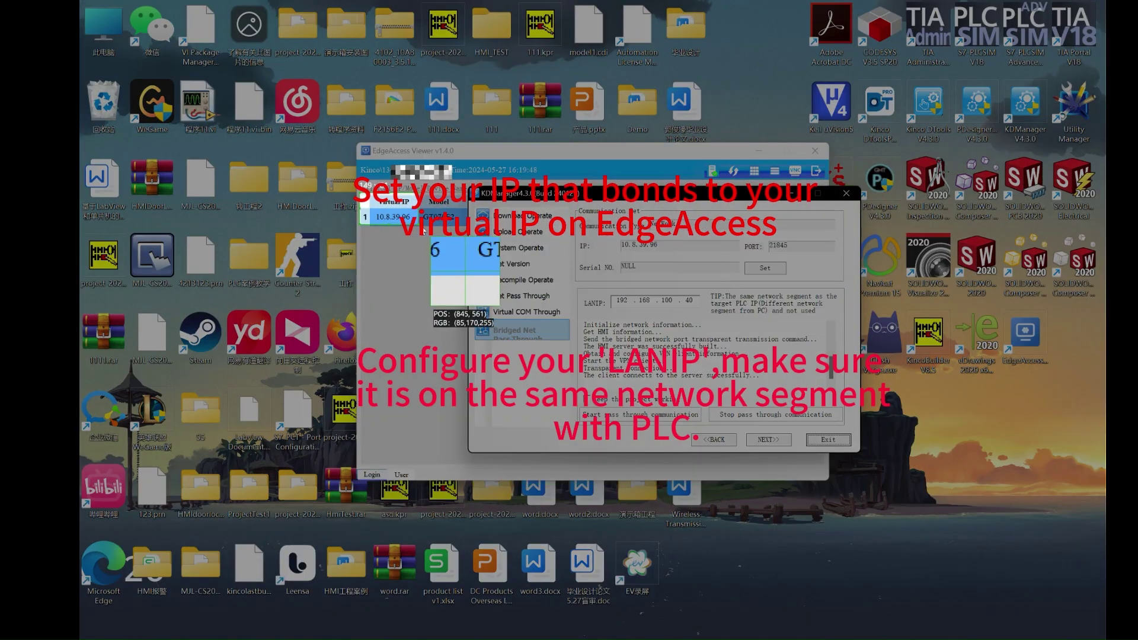
drag(360, 190, 906, 309)
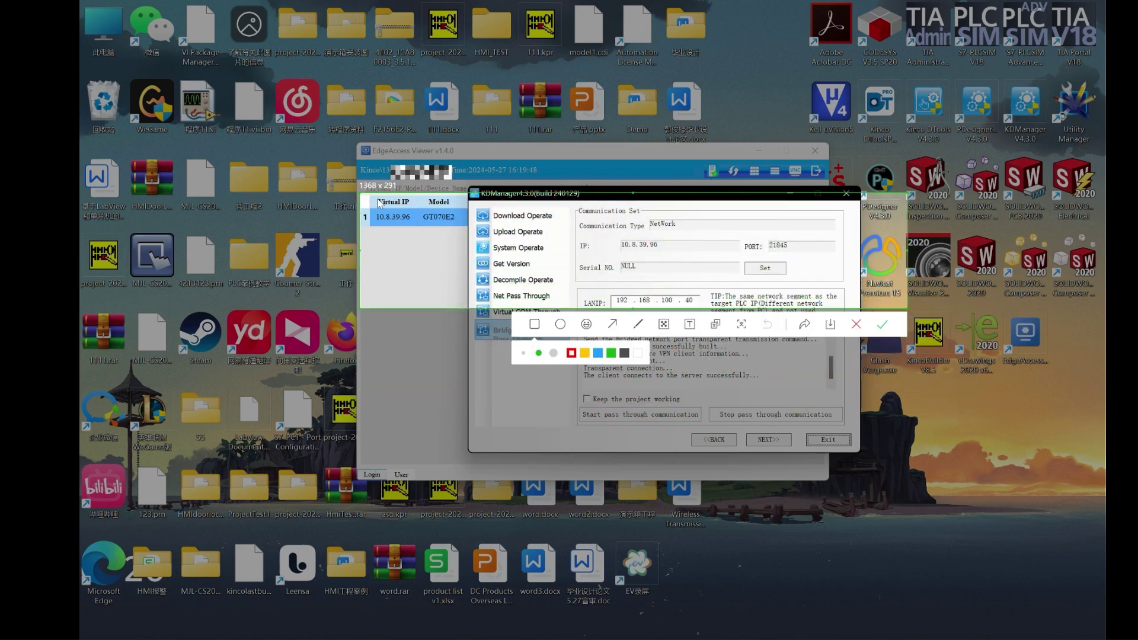
drag(395, 218, 414, 227)
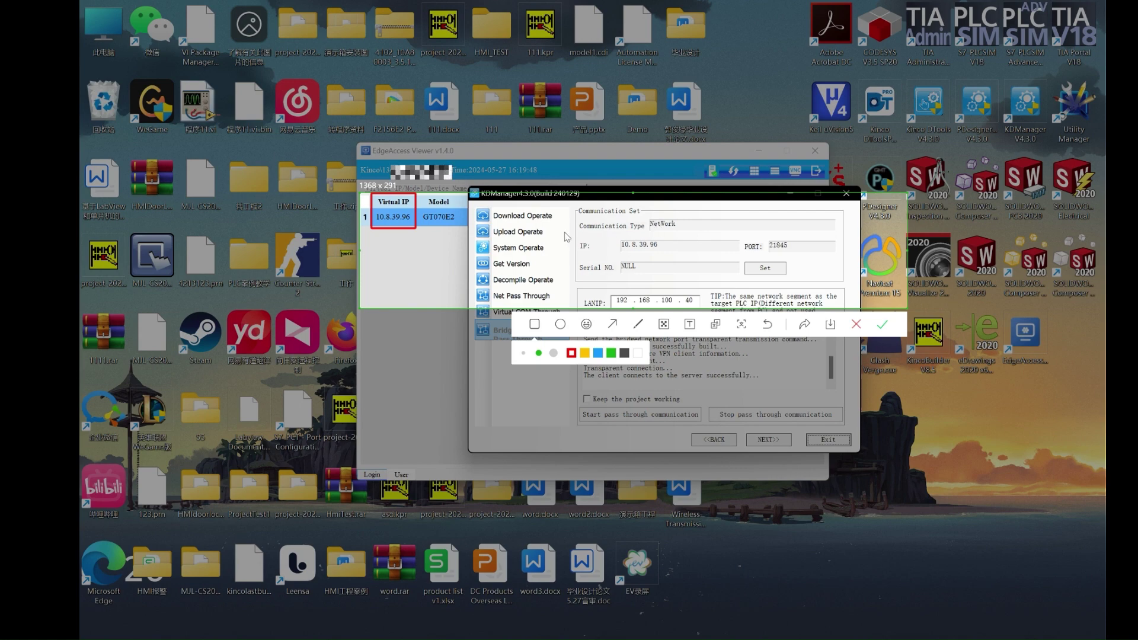
drag(607, 246, 741, 254)
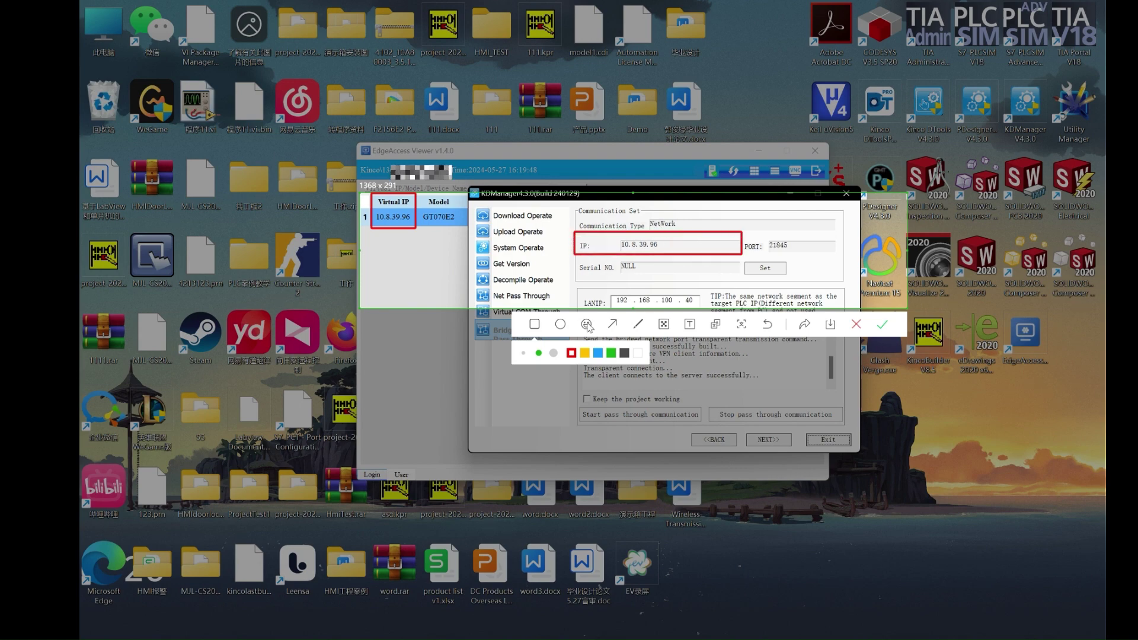
click(855, 325)
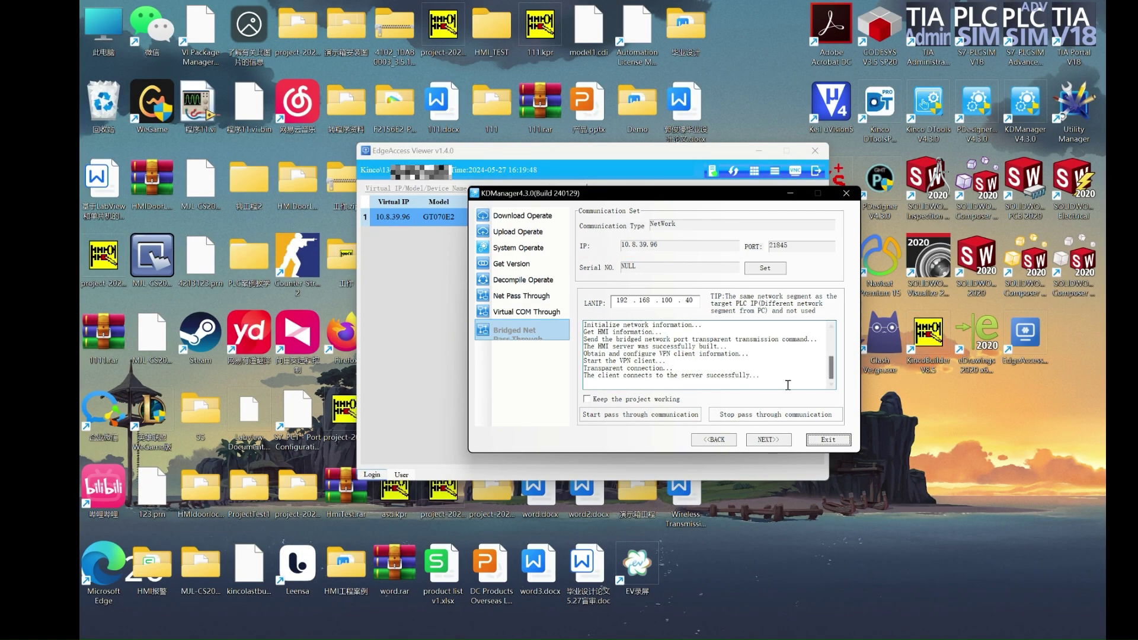
key(F1)
mouse_move(480, 341)
mouse_down()
mouse_move(690, 452)
mouse_move(864, 453)
mouse_up()
Mark the start control, then start pass-through communication and acknowledge the success message.
click(492, 468)
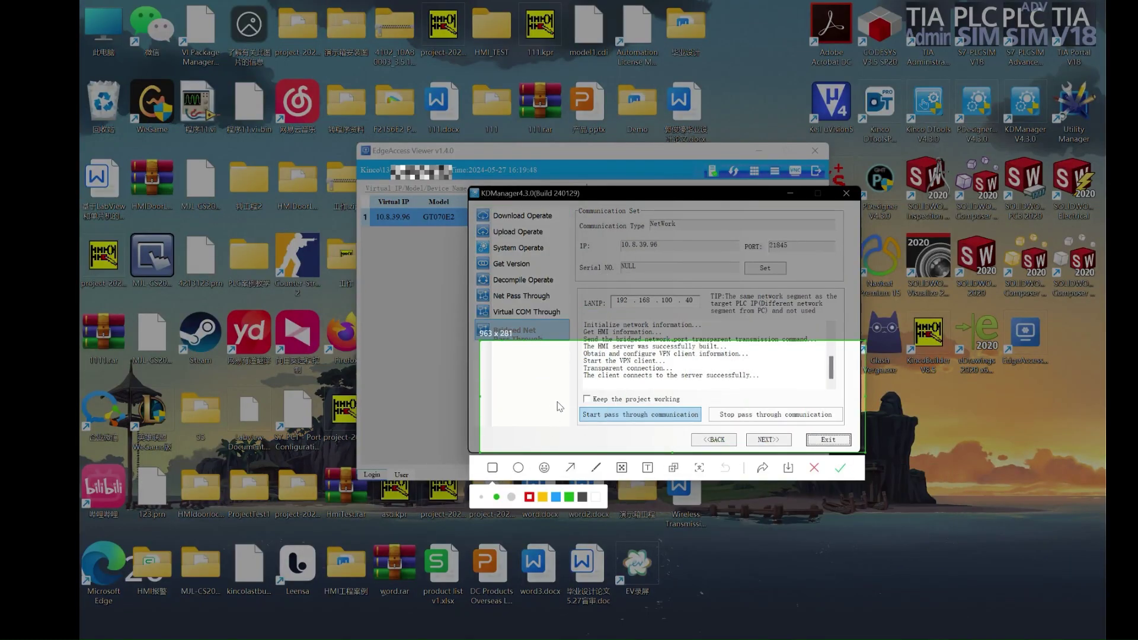
drag(554, 402, 707, 428)
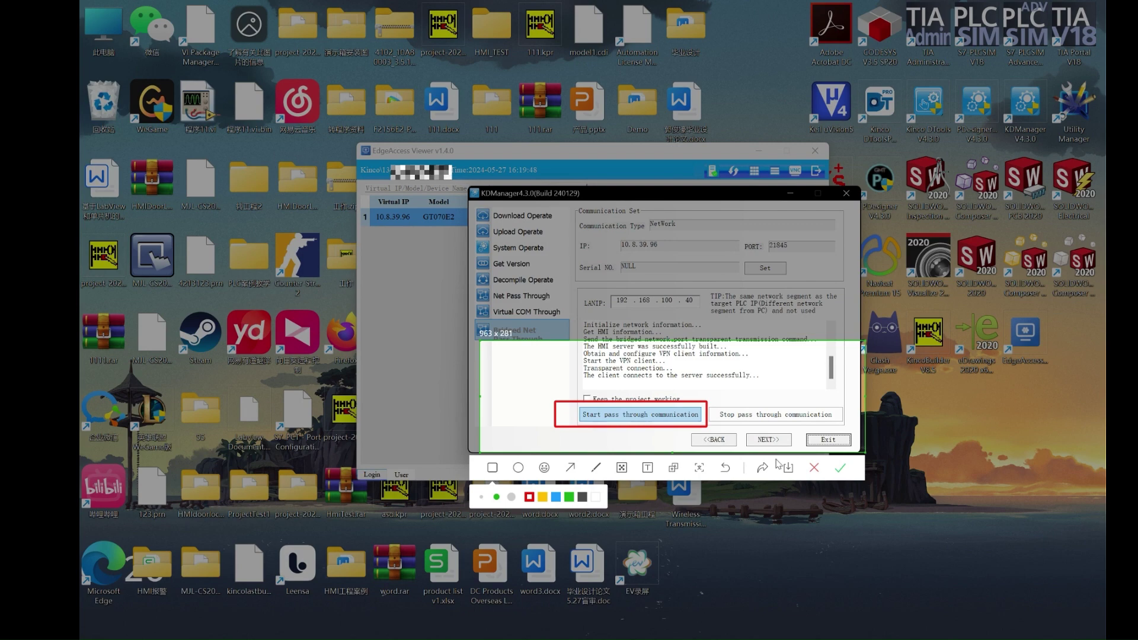
click(814, 469)
click(659, 418)
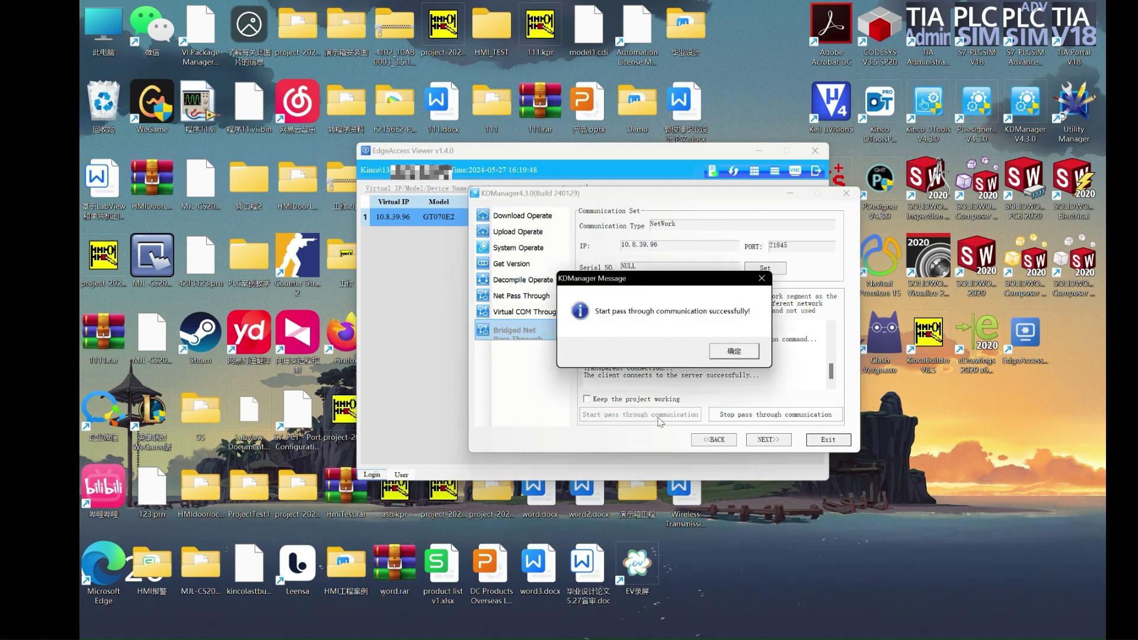
click(735, 352)
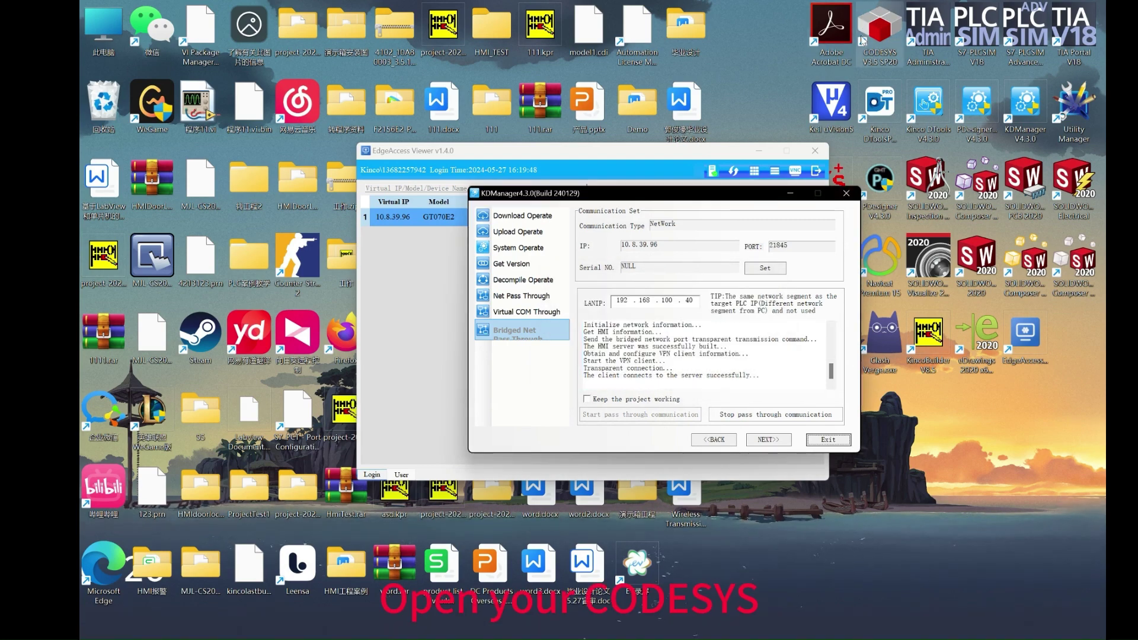
Update Device (AX500) in CODESYS, choosing the AX500 SoftMotion PLC, version 3.5.18.30.
click(751, 627)
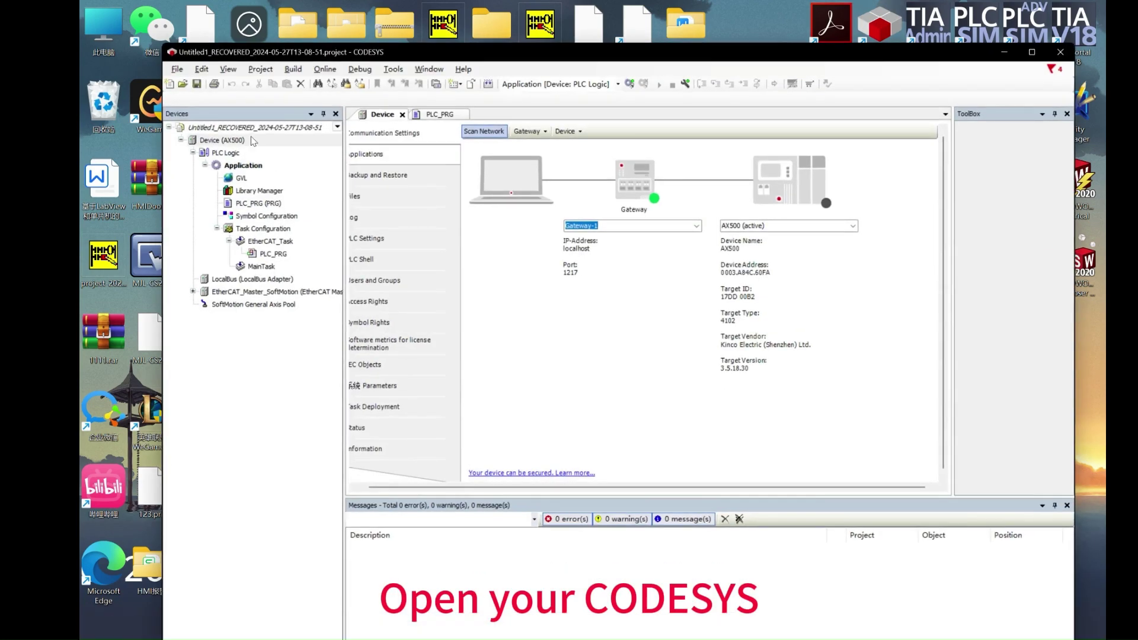
click(246, 141)
right_click(248, 142)
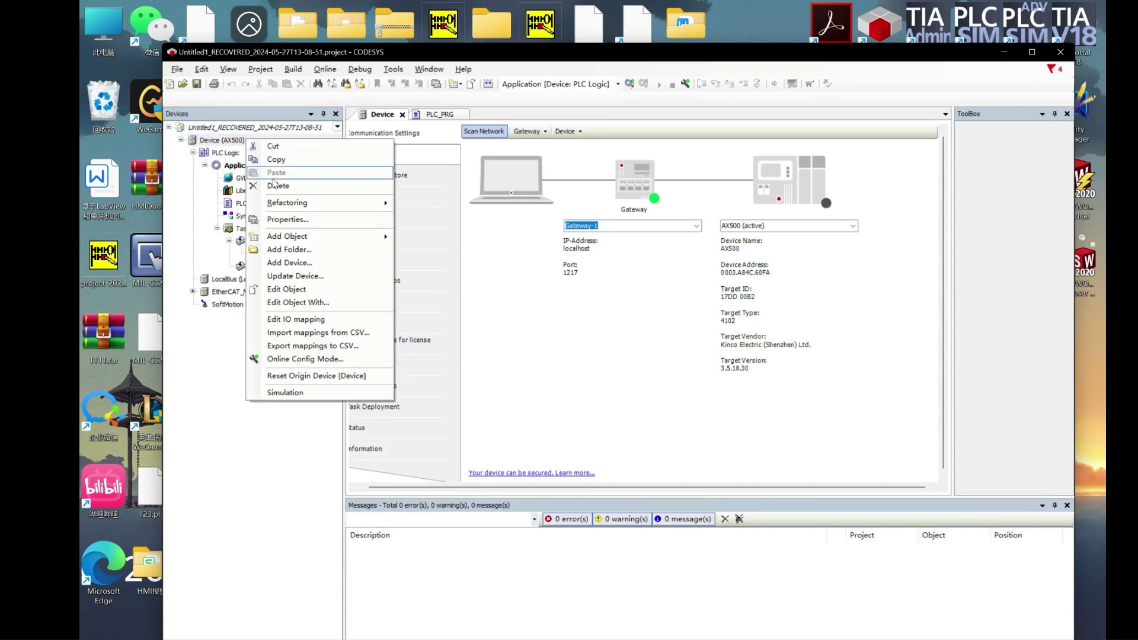
click(295, 276)
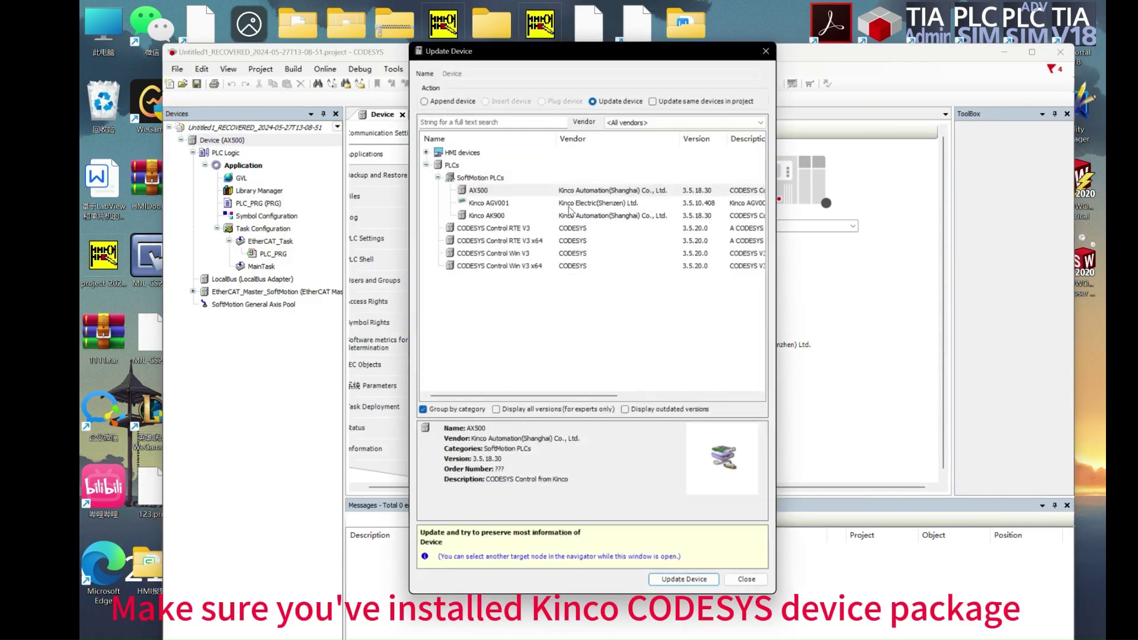
click(490, 191)
Capture and annotate the list of available PLC devices showing AX500.
key(F1)
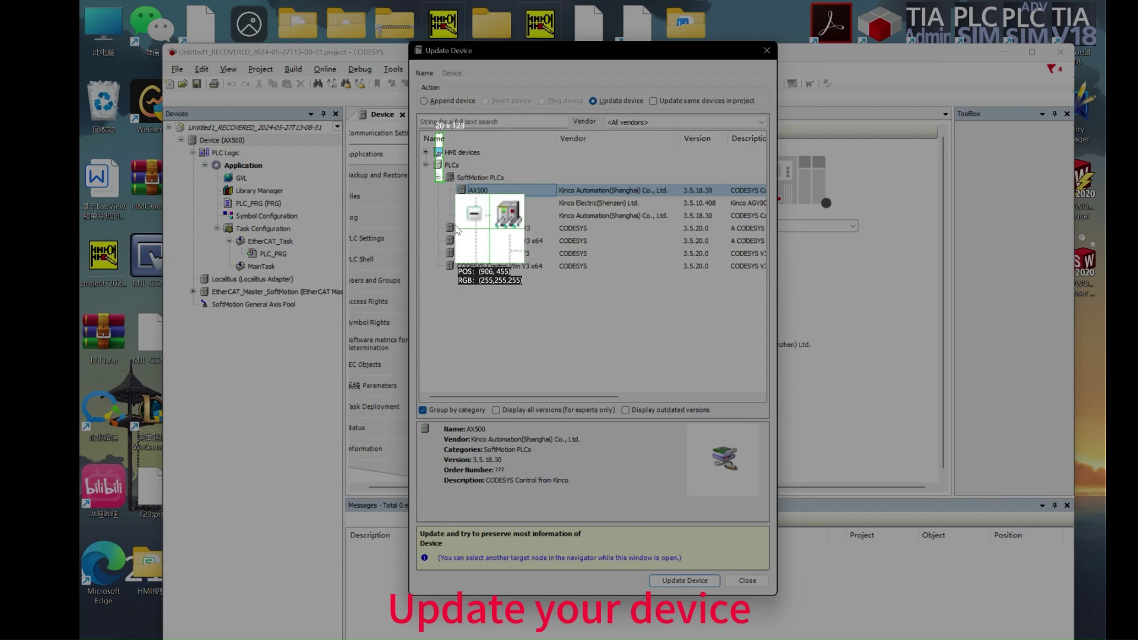
mouse_move(435, 132)
mouse_down()
mouse_move(779, 349)
mouse_move(796, 304)
mouse_up()
click(423, 320)
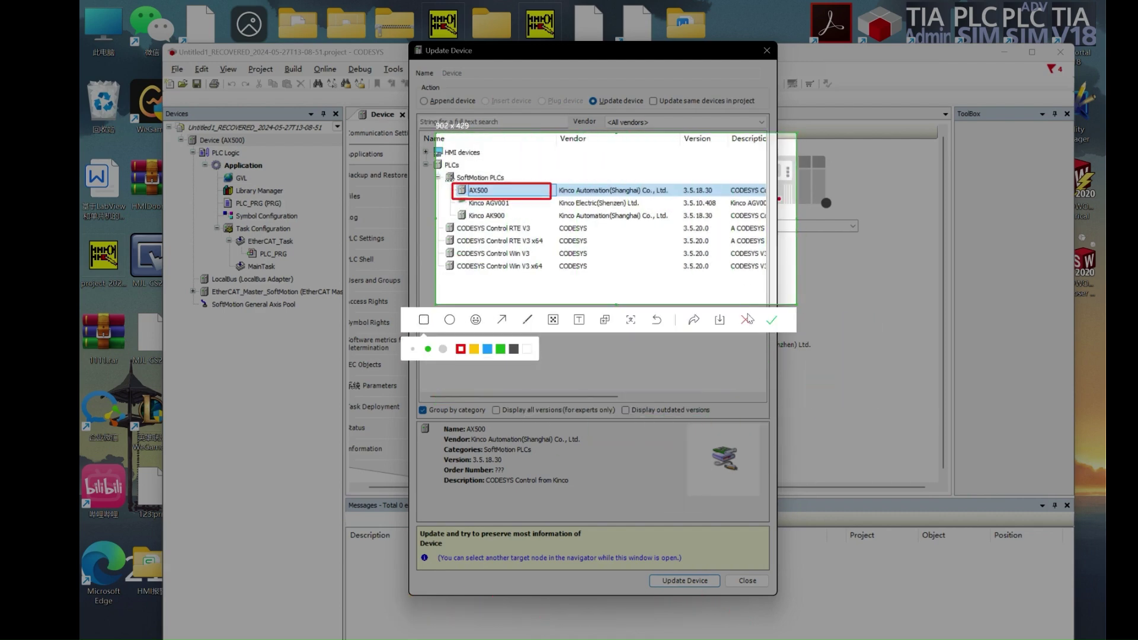
click(747, 320)
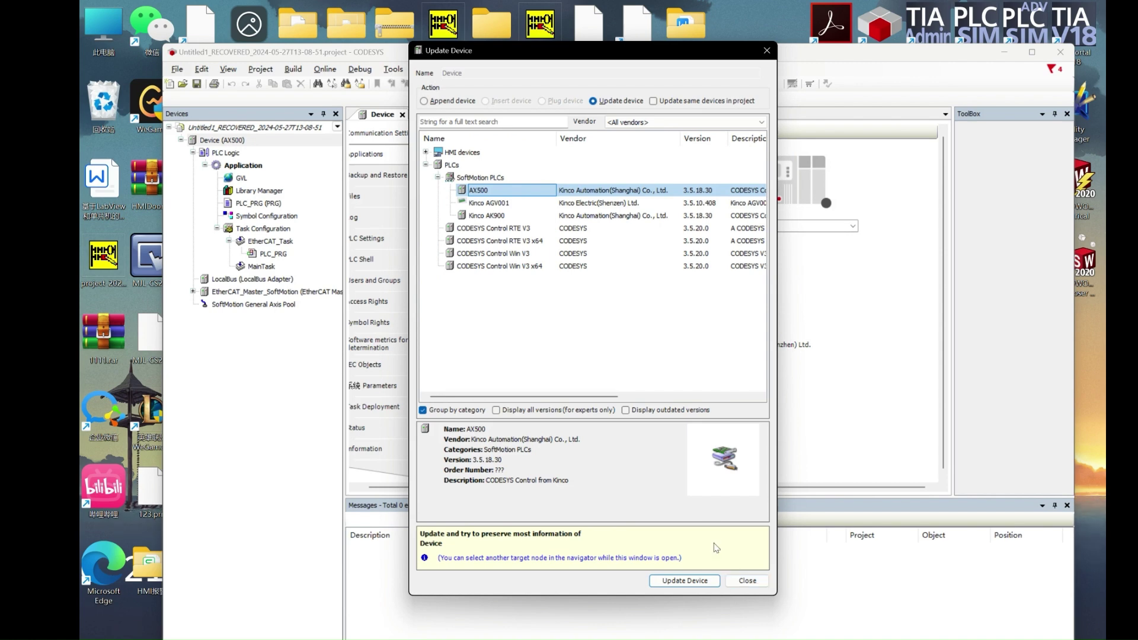
Apply the AX500 device update, set KDManager aside, and run Scan Network from Communication Settings.
click(765, 52)
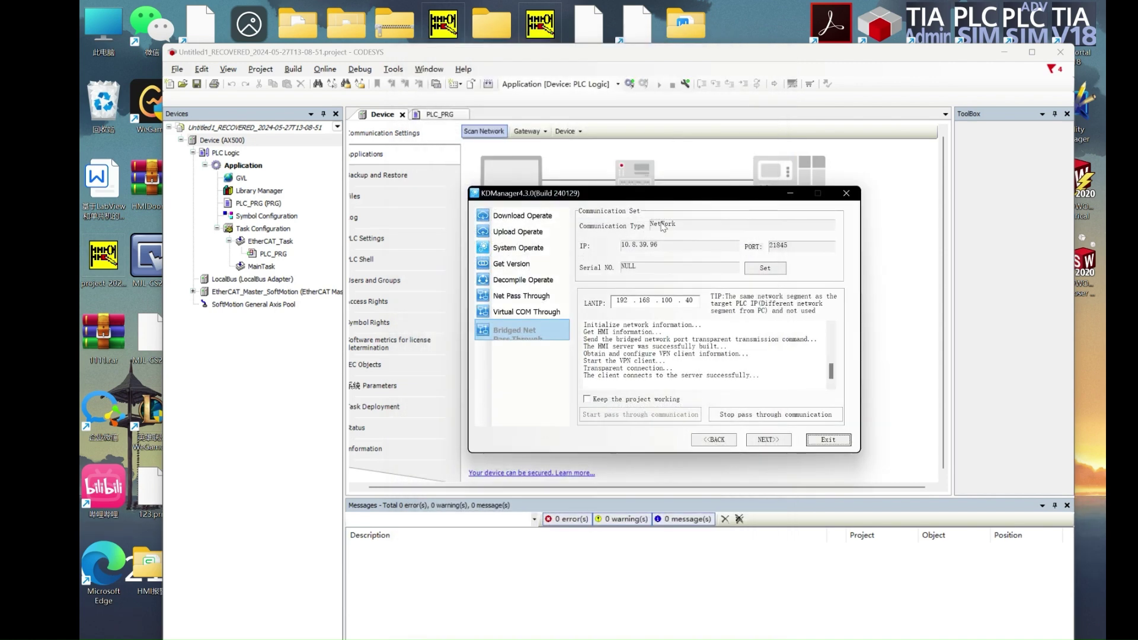
click(790, 192)
click(484, 131)
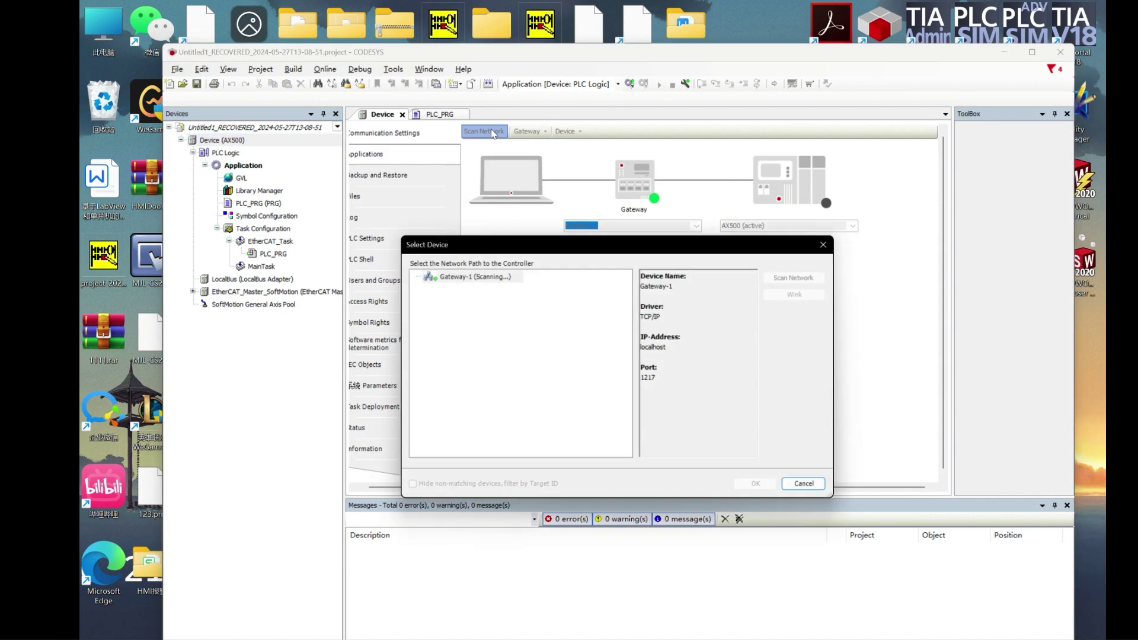
Take a screen capture and outline the found AX500 controller with a red rectangle.
key(alt+a)
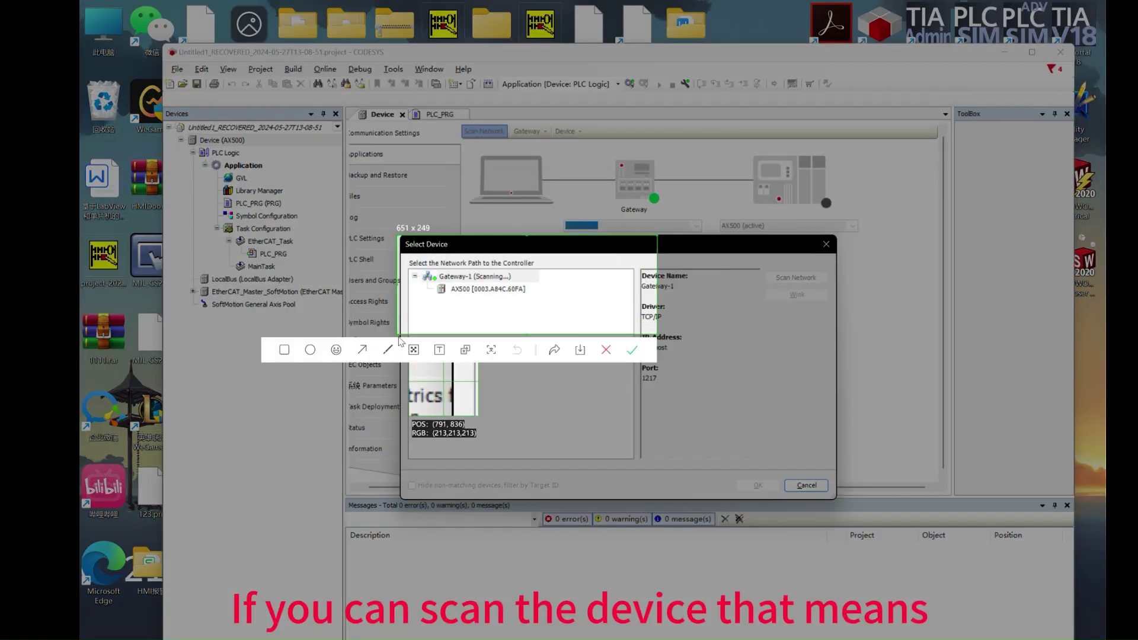
click(295, 351)
drag(527, 302, 547, 299)
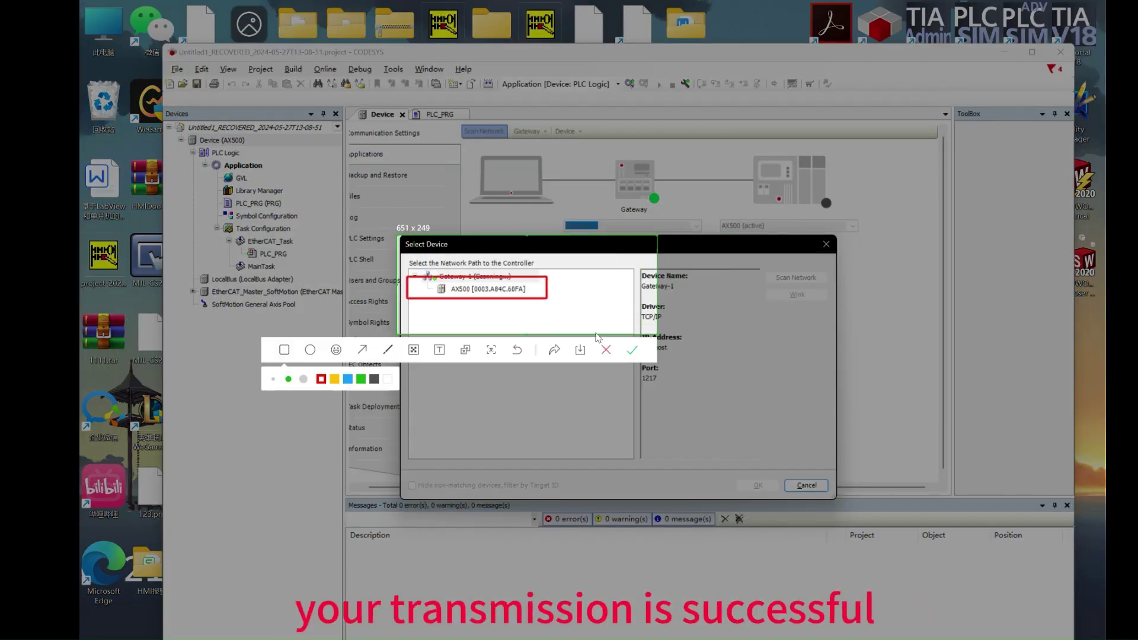